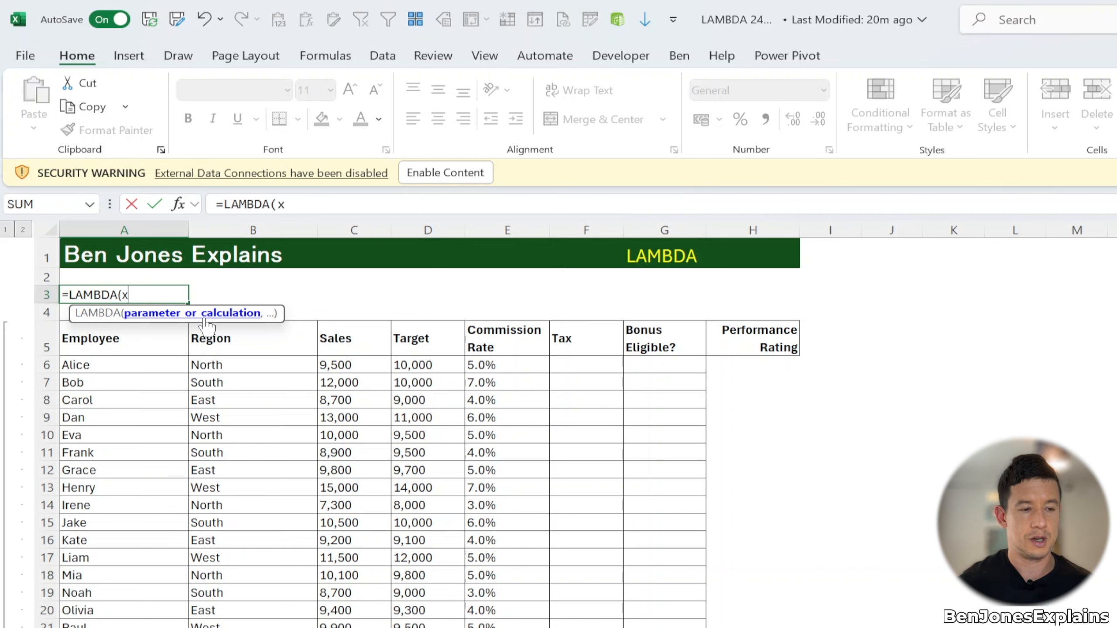
Step: Enter the formula =LAMBDA(x,x+2) in cell A3
text(,)
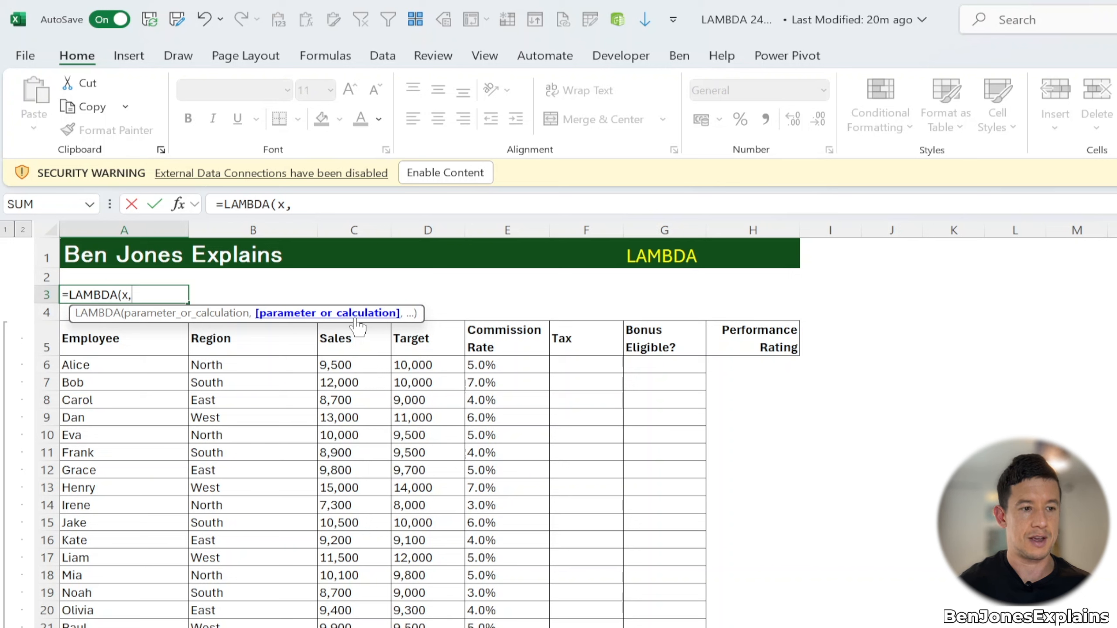
text(x+2)
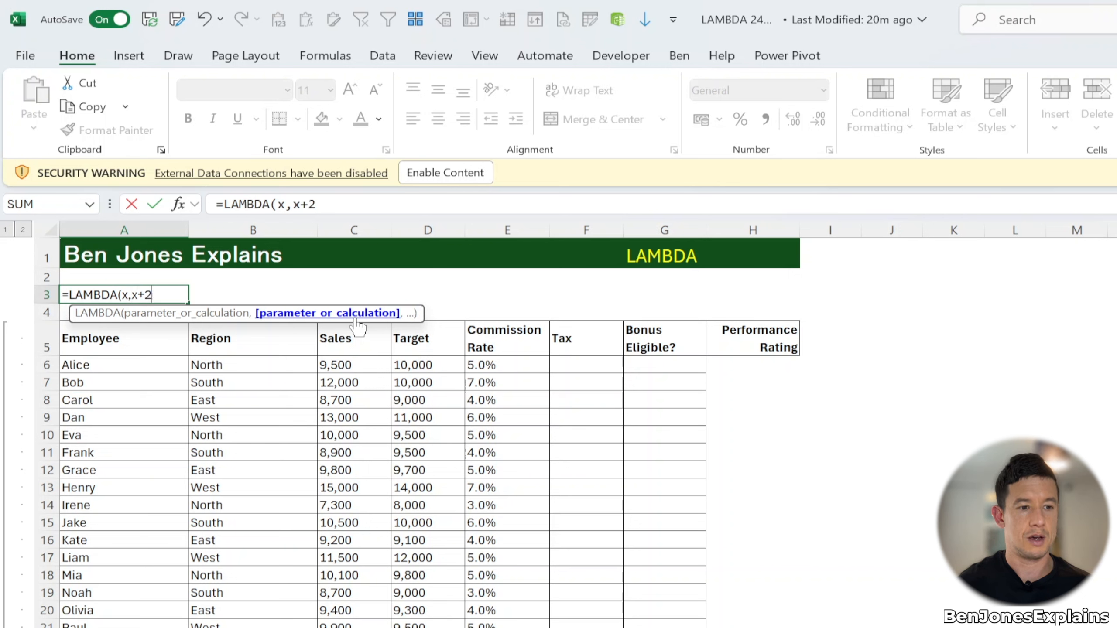
text())
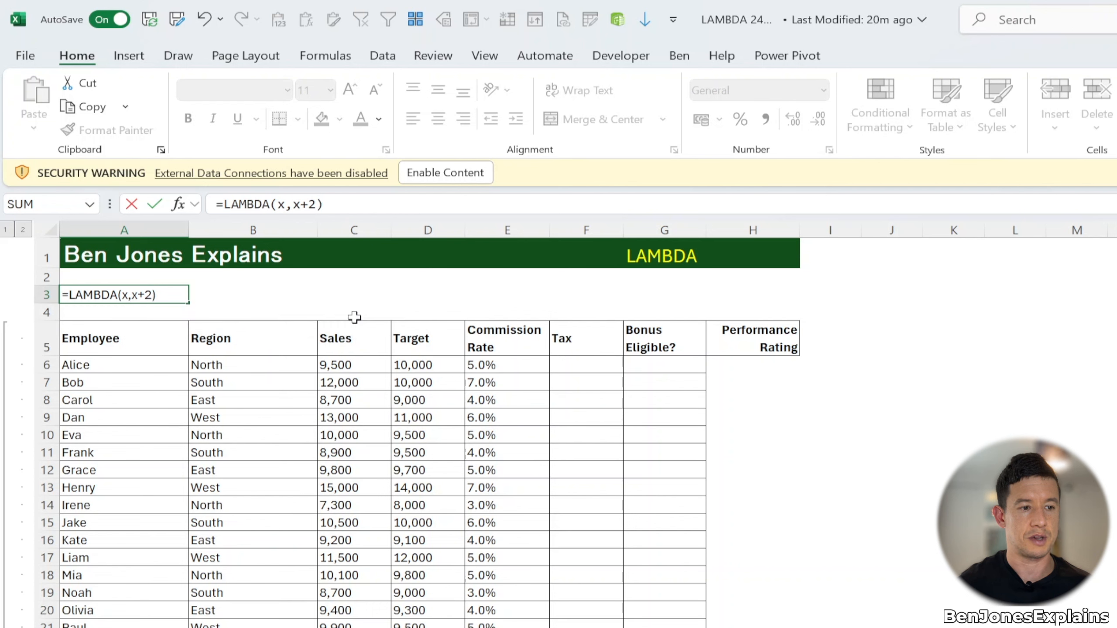
key(Return)
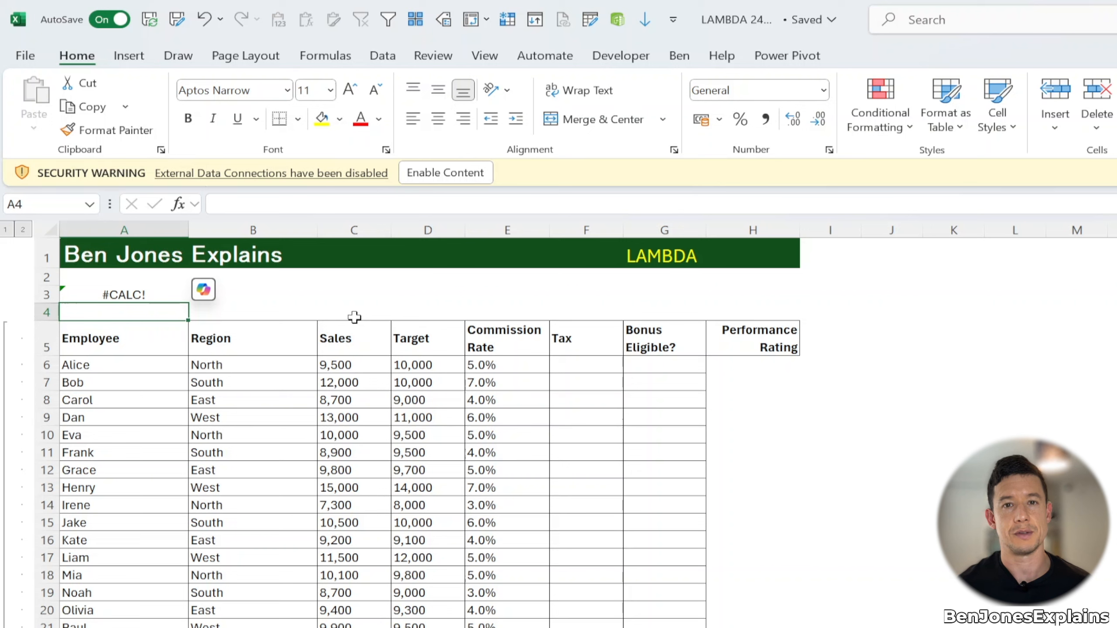
Step: Edit A3's formula to call the LAMBDA with 10, making it =LAMBDA(x,x+2)(10)
key(Up)
click(335, 205)
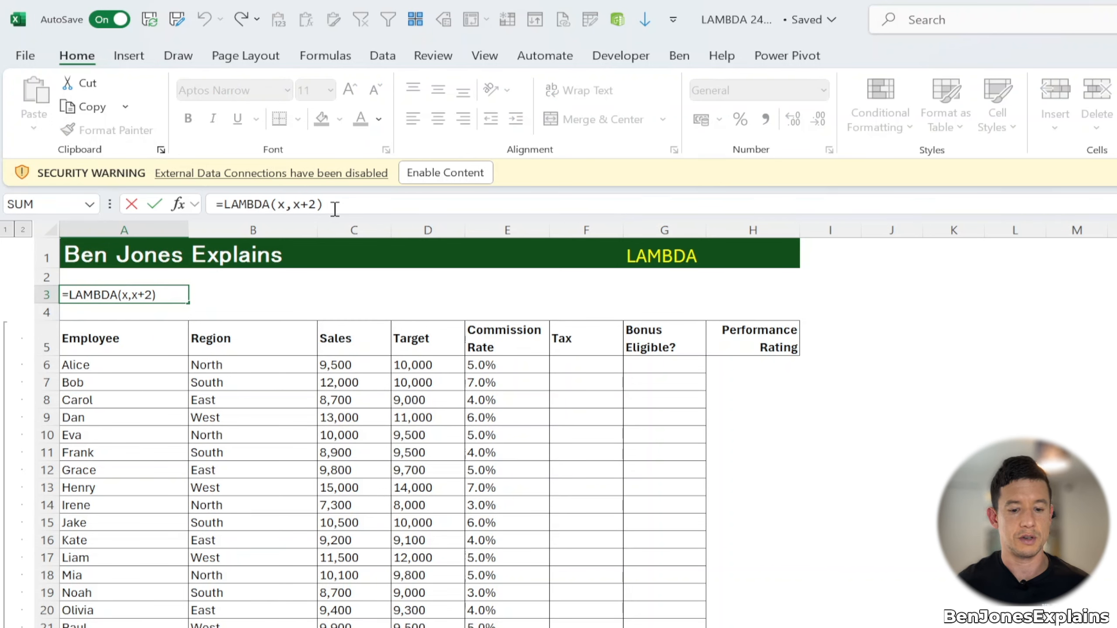
text(()
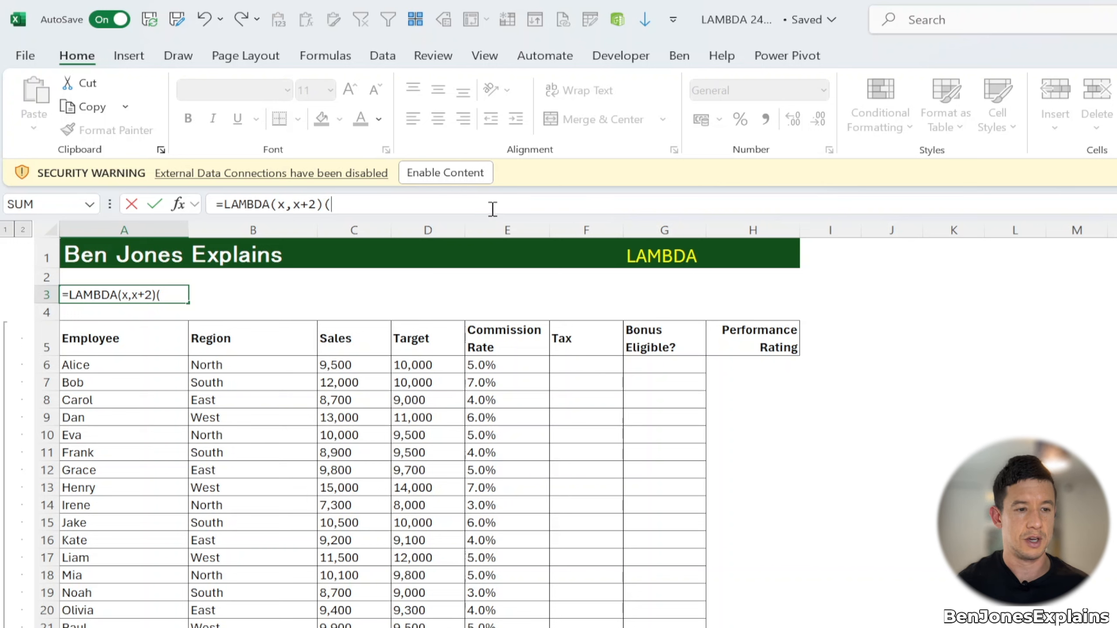
text(1)
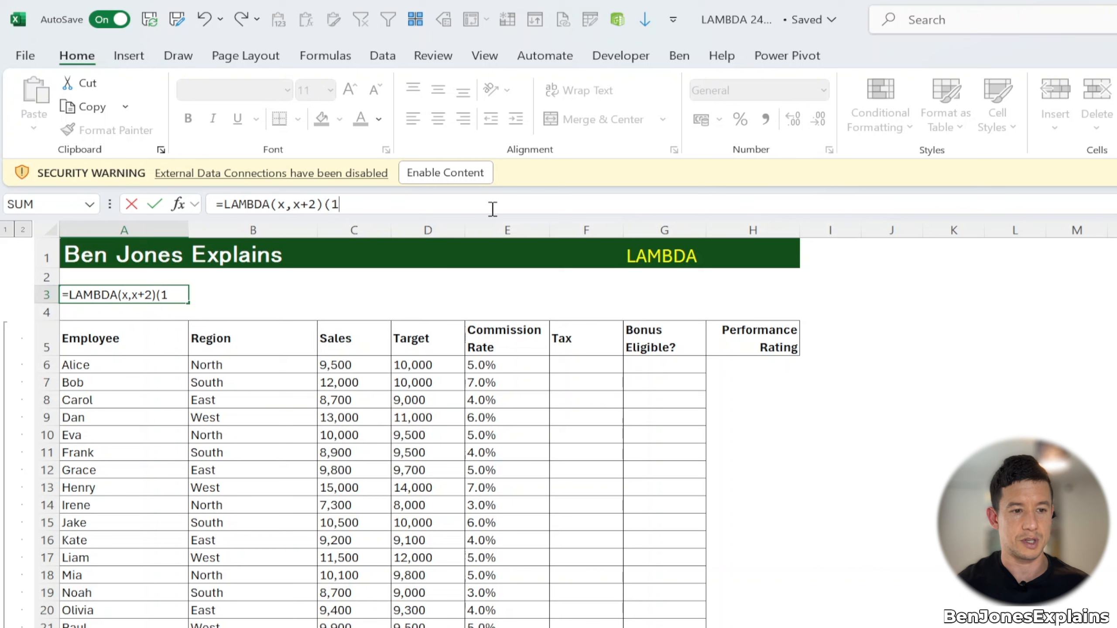
text(0))
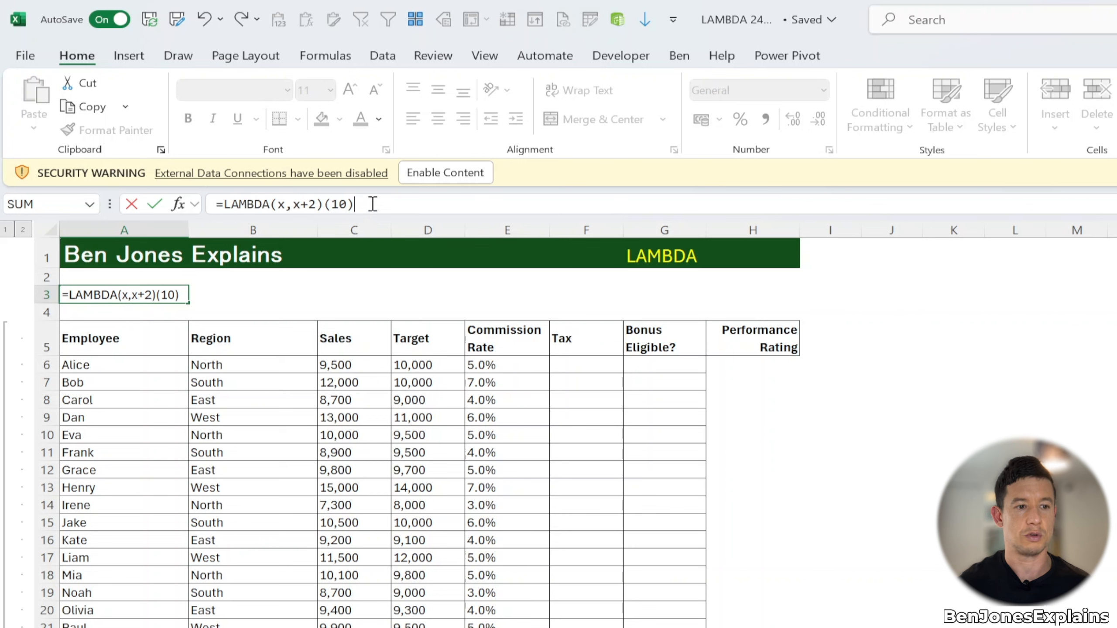
key(Return)
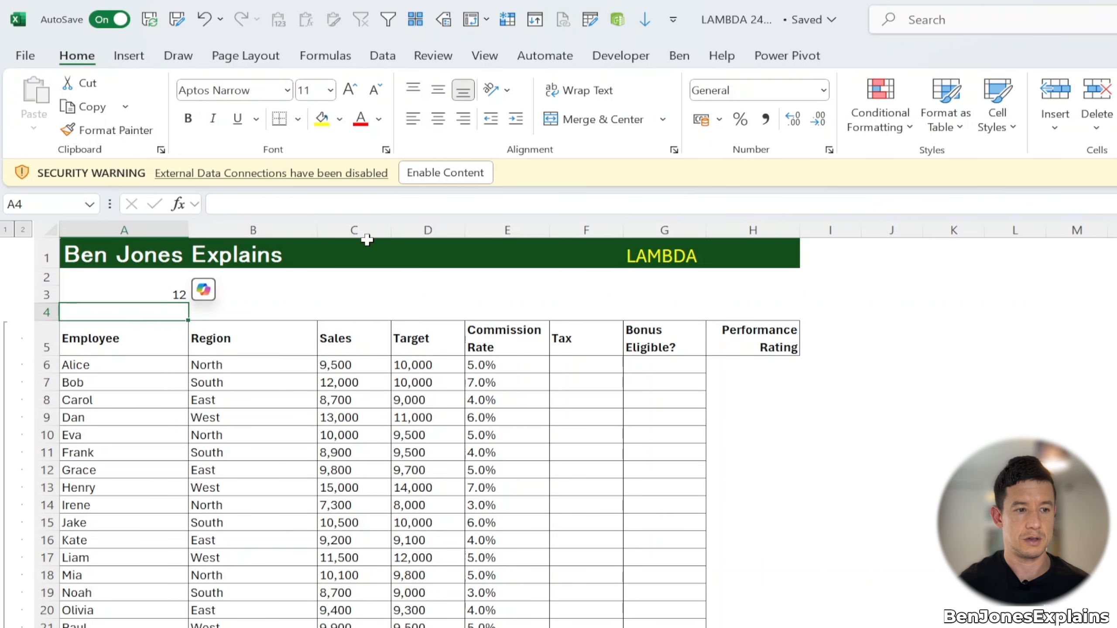
Step: Examine each condition line of the IFS tax formula in cell F6
click(167, 289)
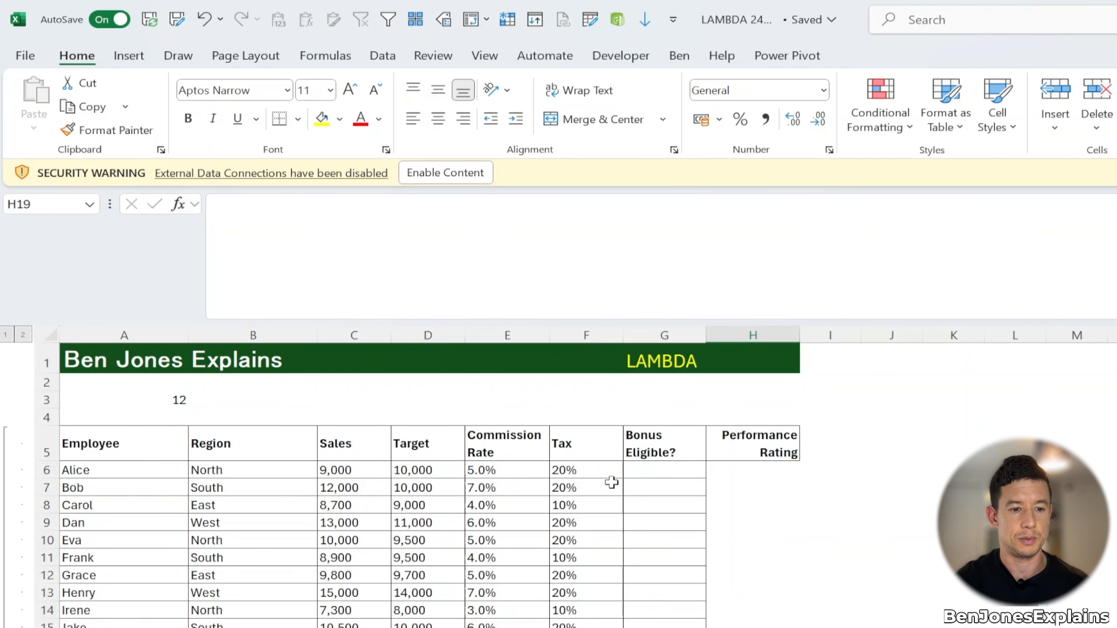
click(611, 482)
click(601, 470)
click(257, 205)
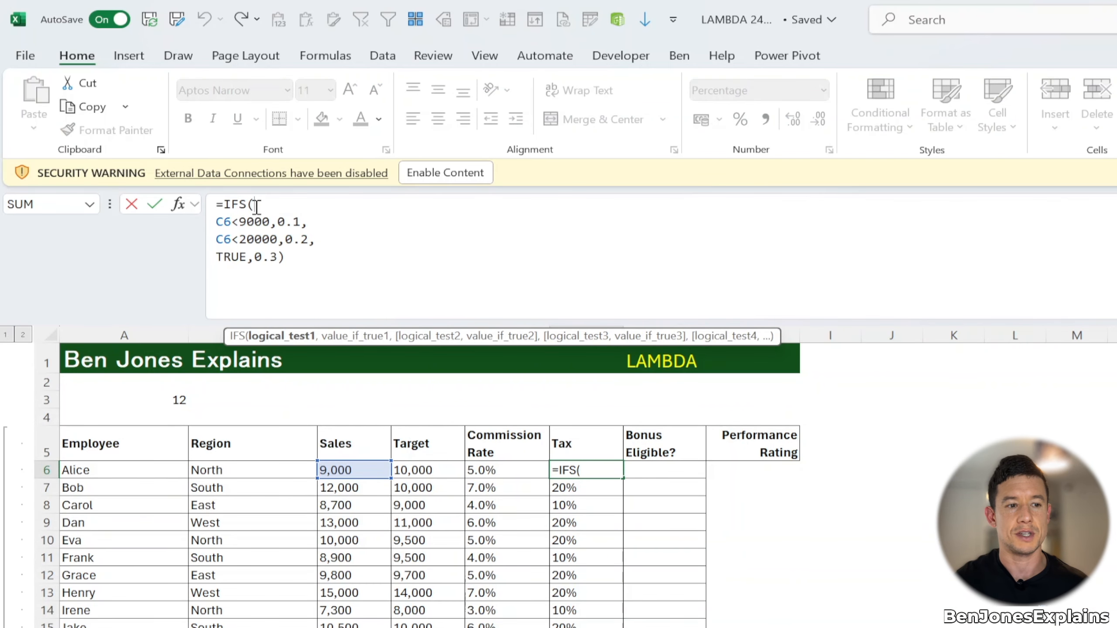
click(217, 223)
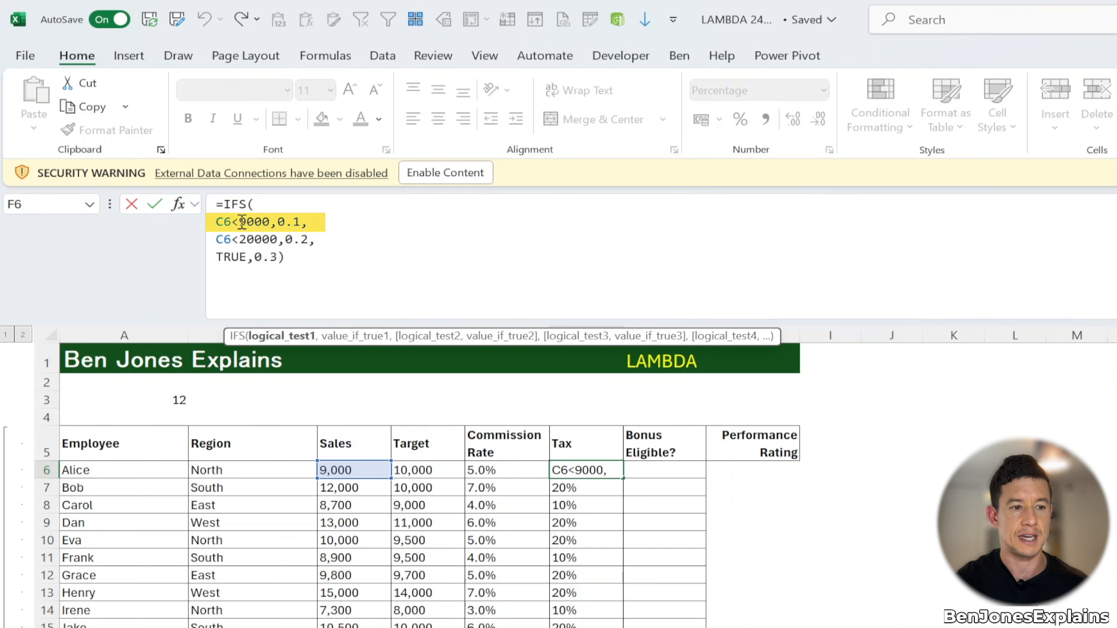
click(283, 227)
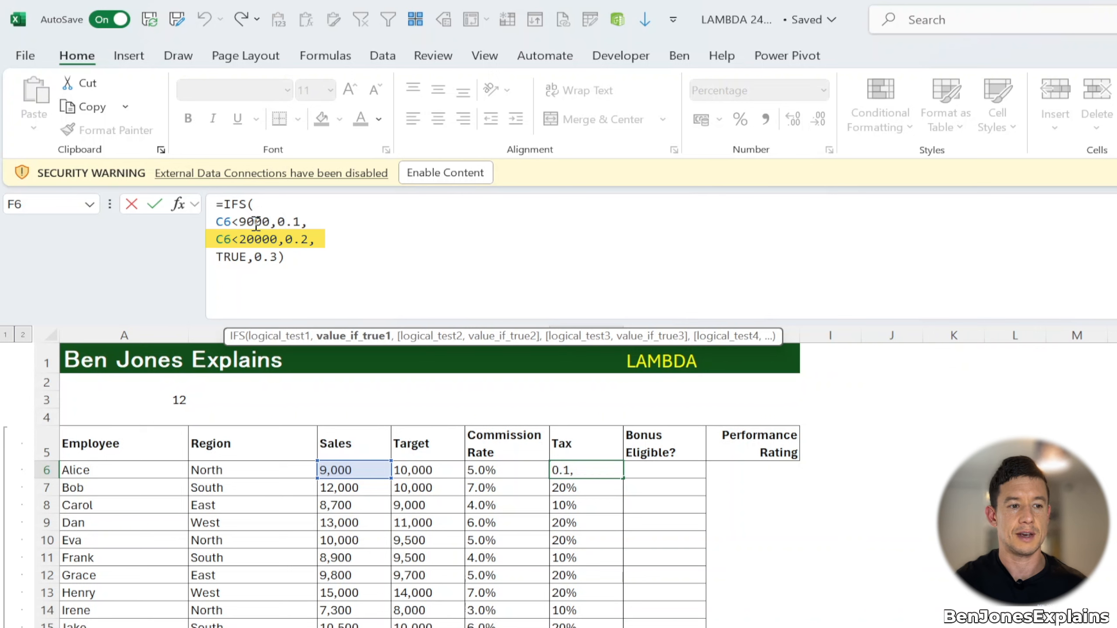
click(309, 240)
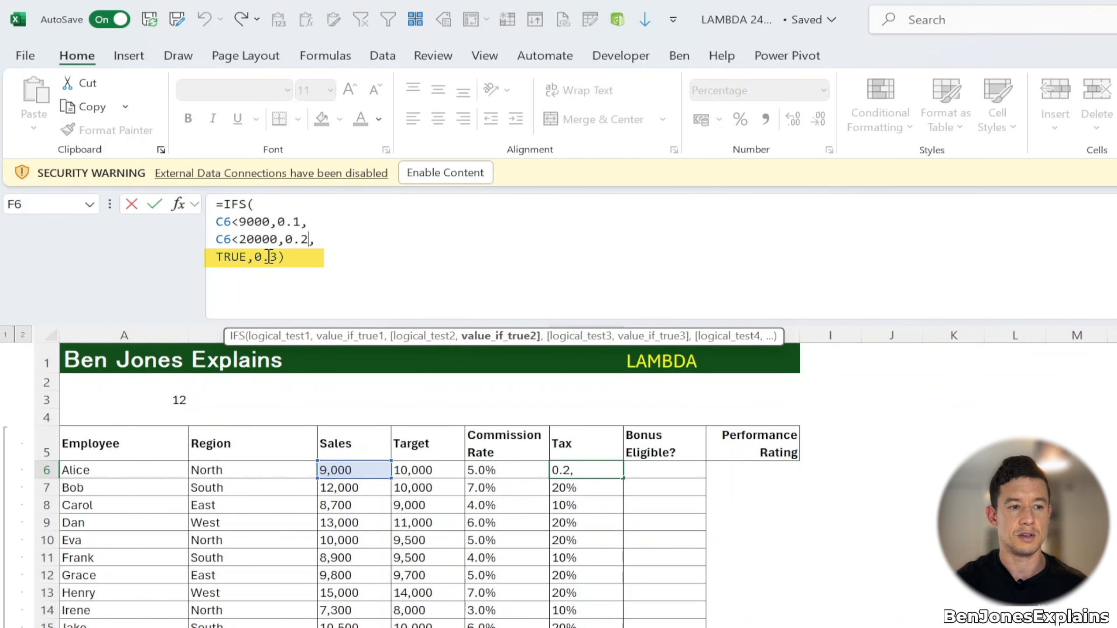
key(Return)
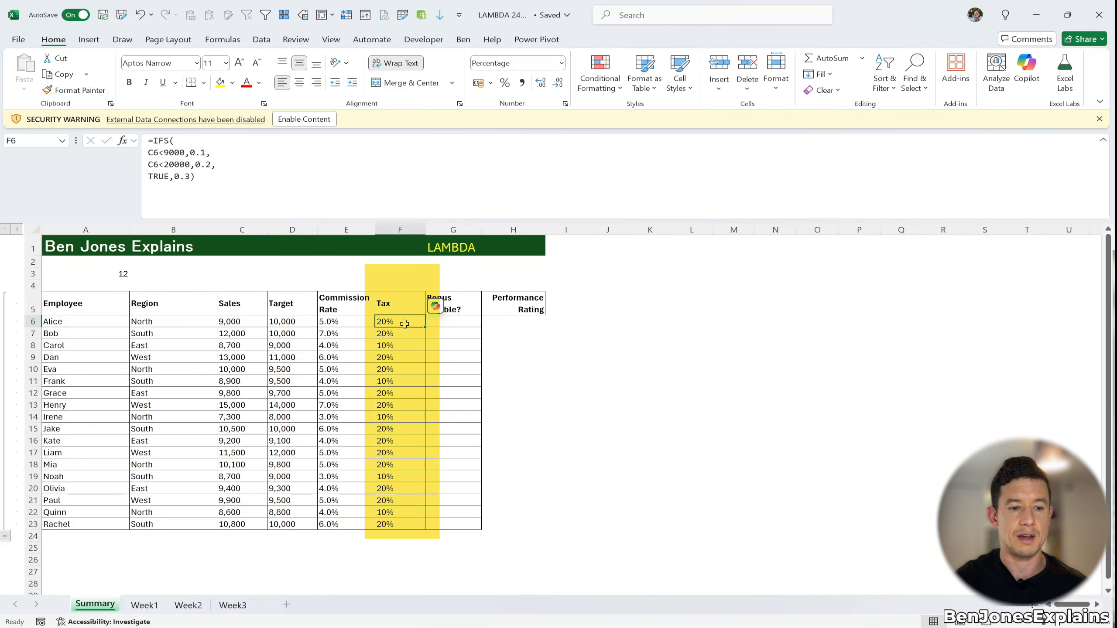
Step: Inspect the Tax column formulas down the Summary sheet and on the Week1, Week2 and Week3 sheets
click(406, 442)
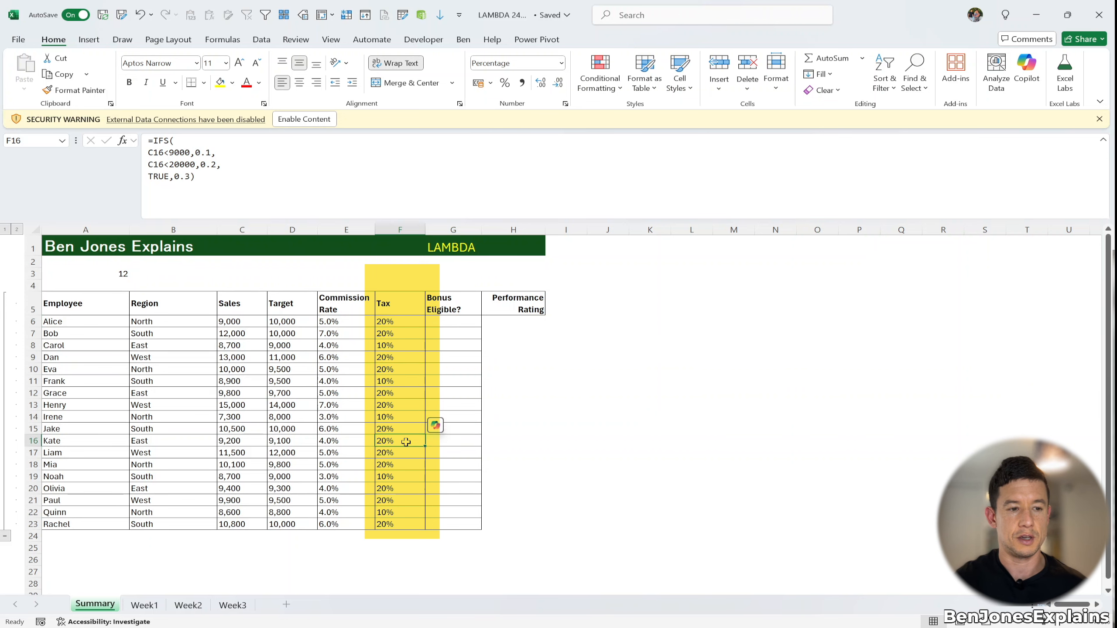
click(404, 525)
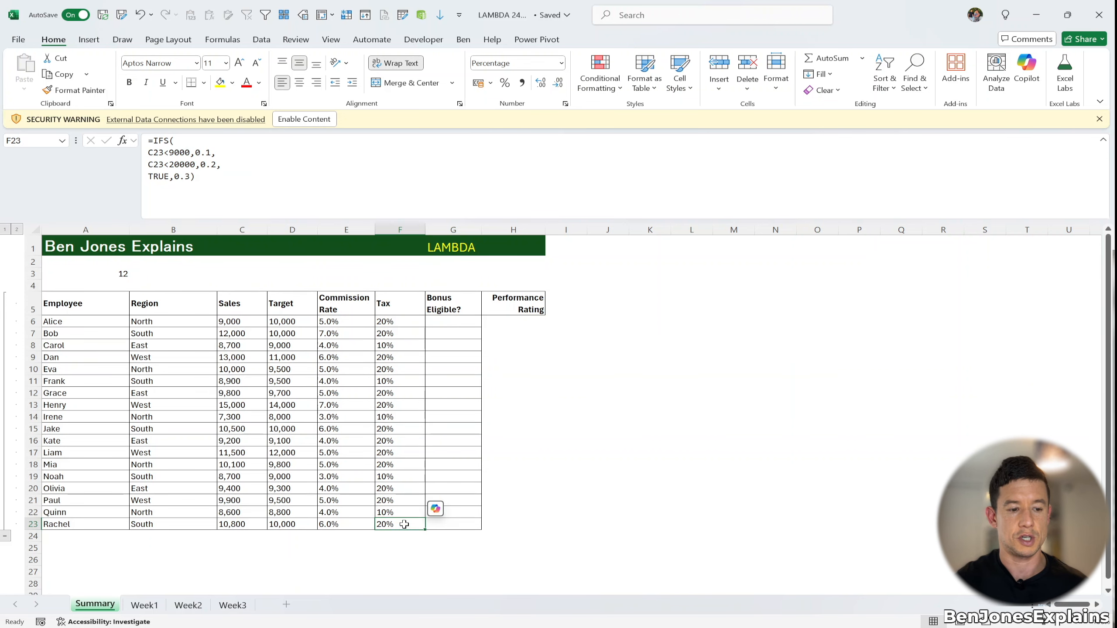
click(145, 605)
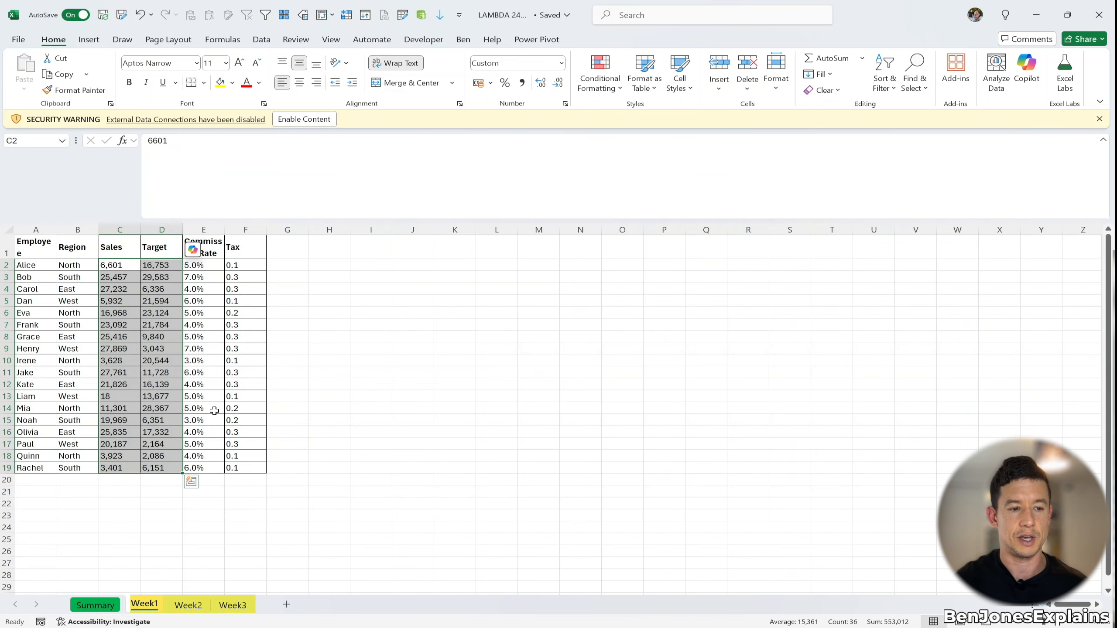
click(231, 467)
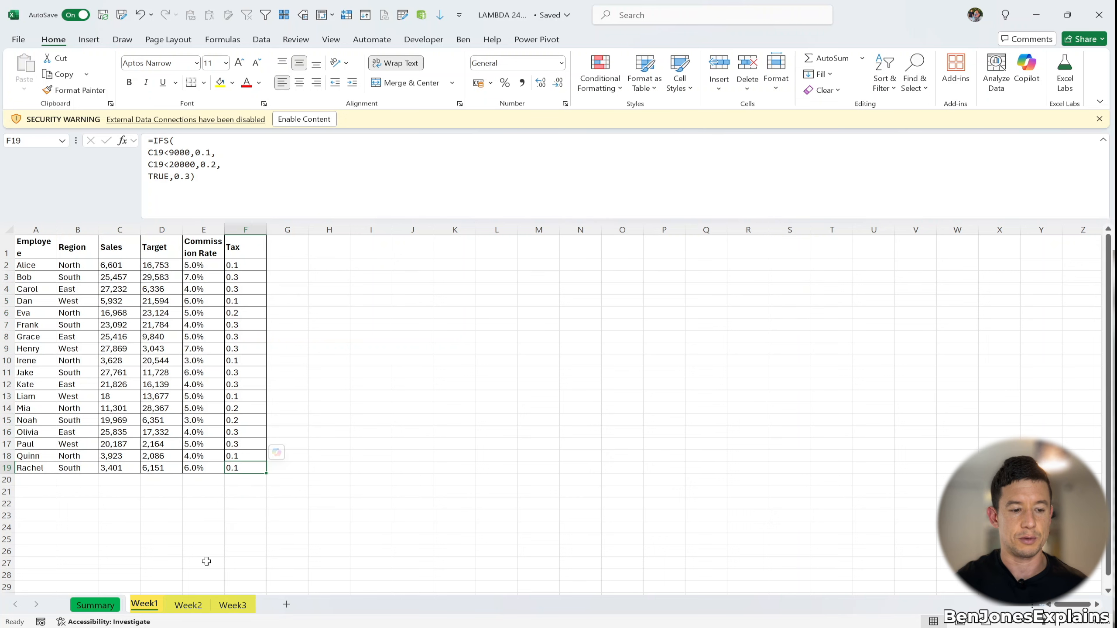
click(188, 606)
click(242, 432)
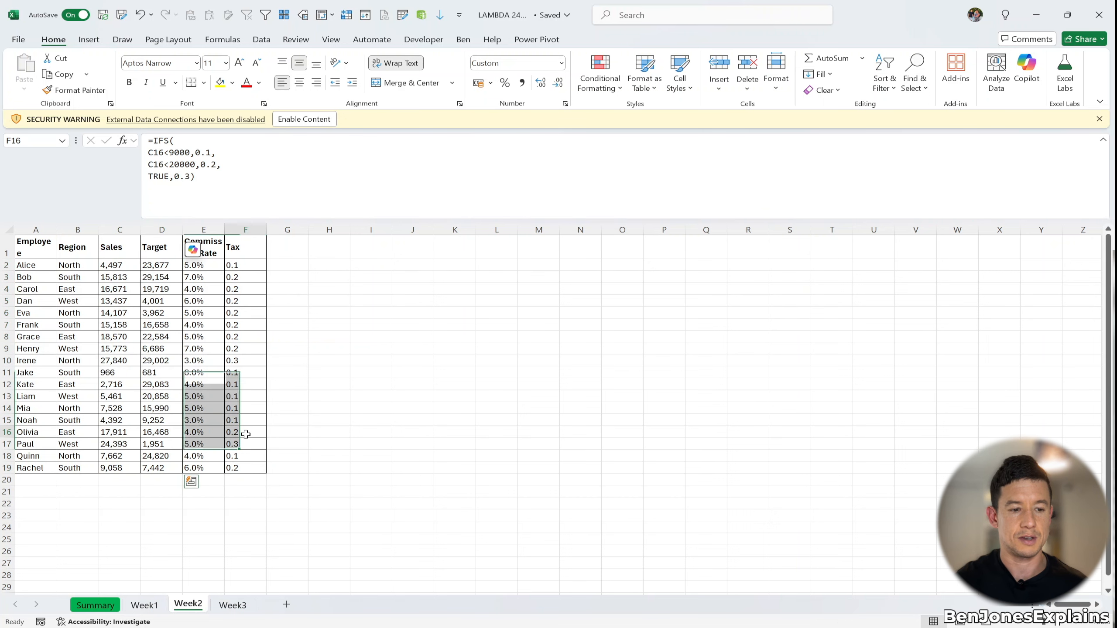
click(233, 605)
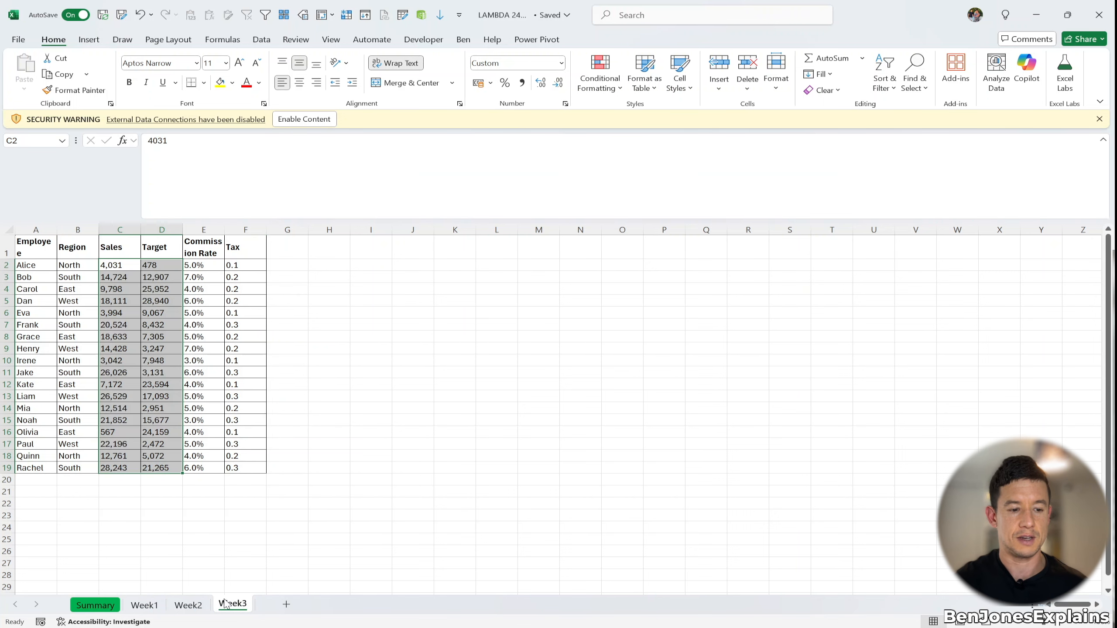
click(261, 406)
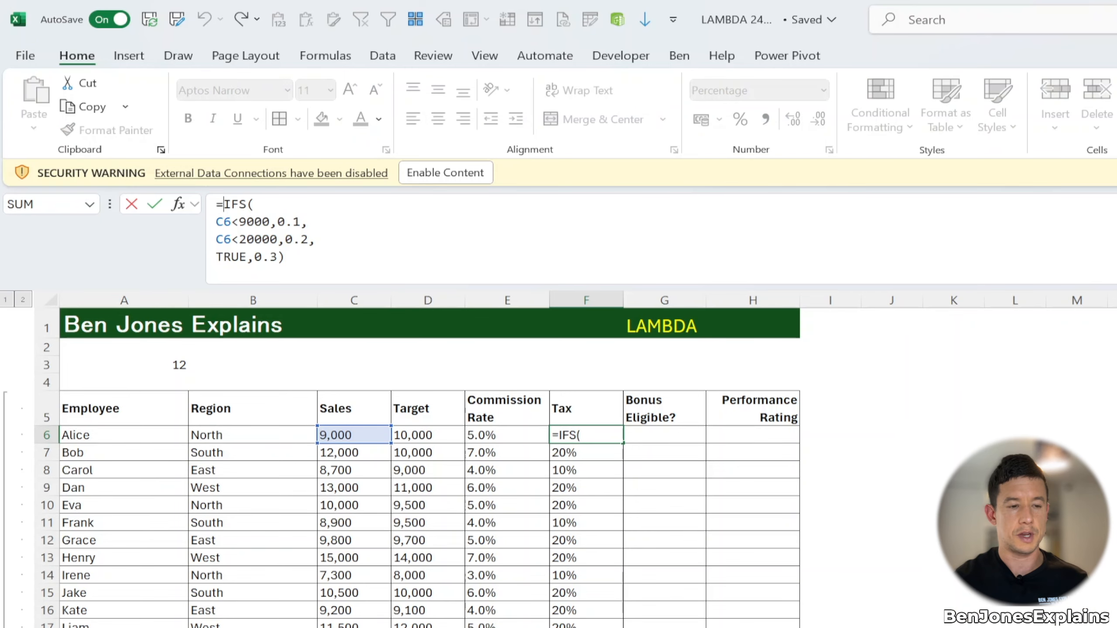
Step: Wrap F6's IFS formula in LAMBDA with a sales parameter, putting IFS on a new line
text(LAM)
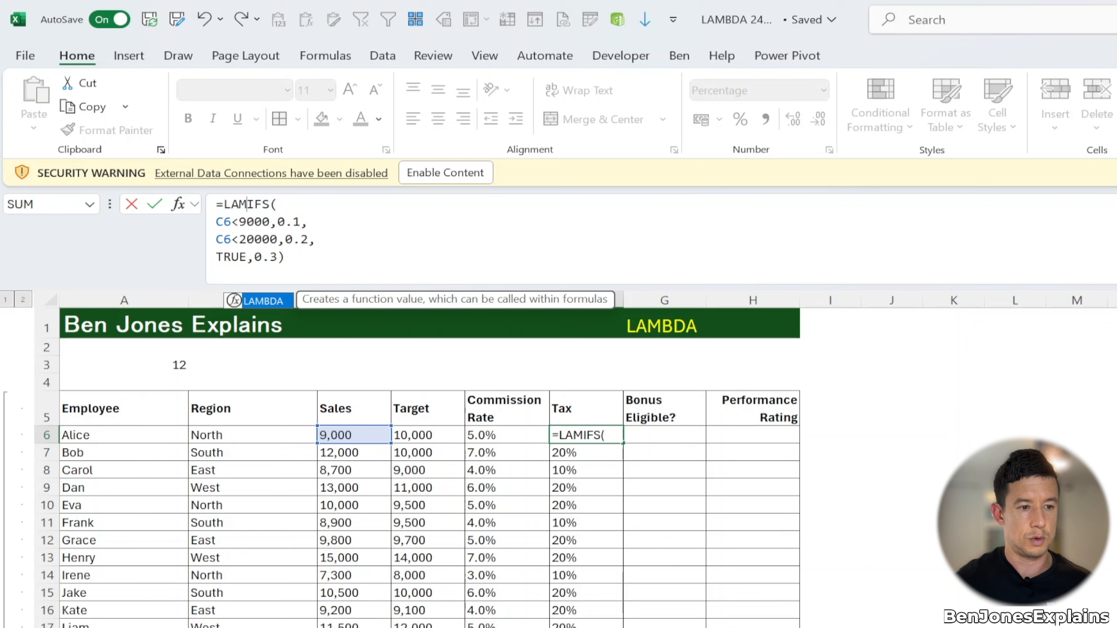
key(Tab)
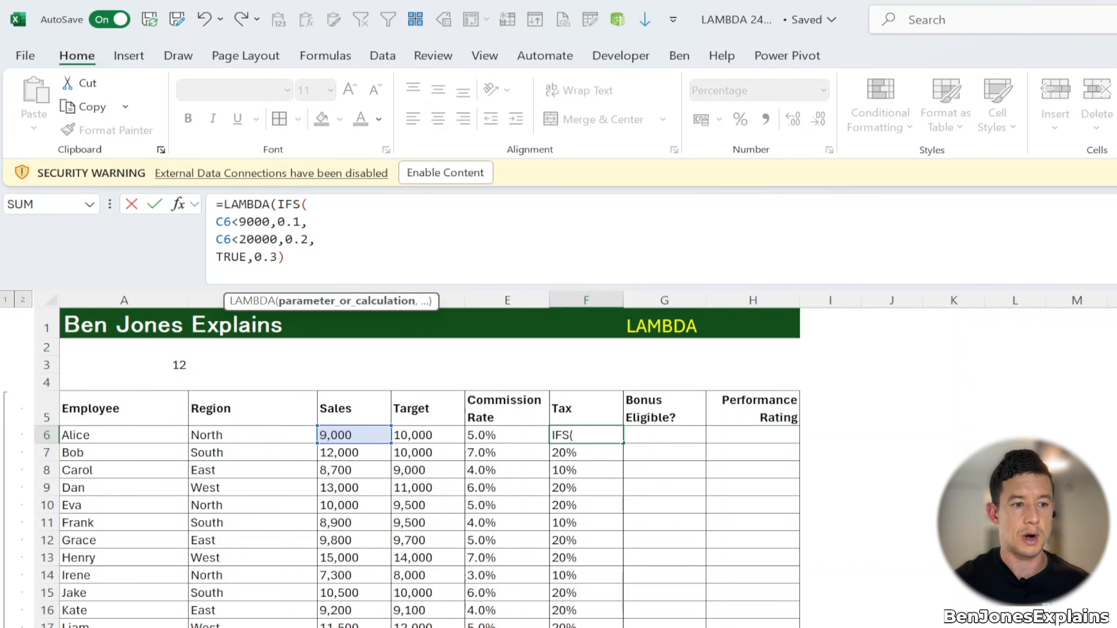
text(sale)
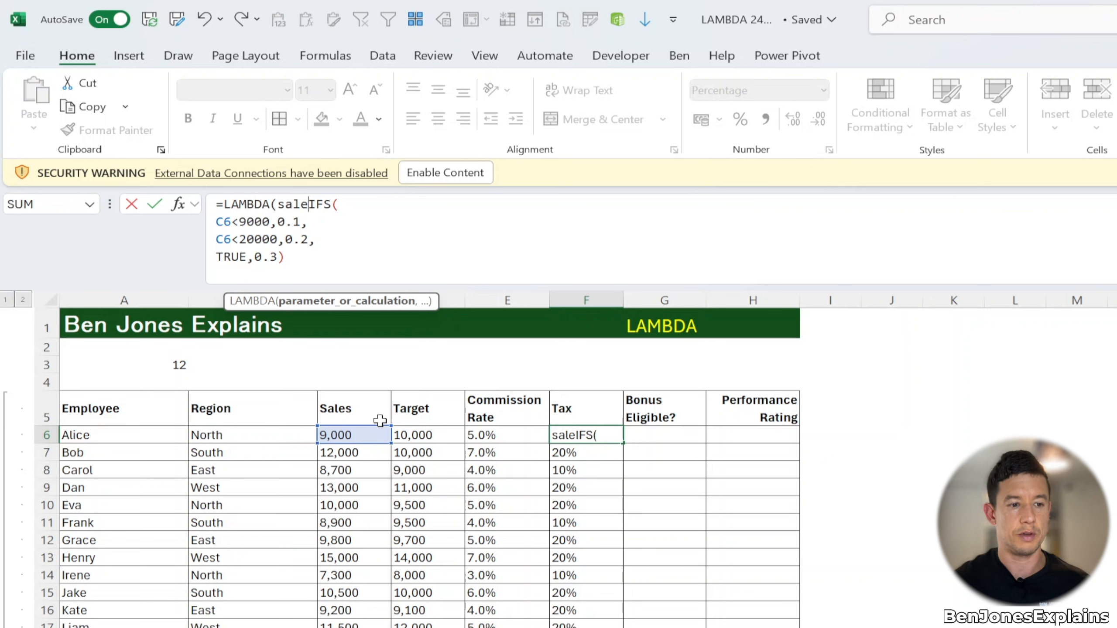
text(s)
text(,)
key(alt+Return)
Step: Replace both C6 references in the IFS conditions with the sales parameter
click(232, 240)
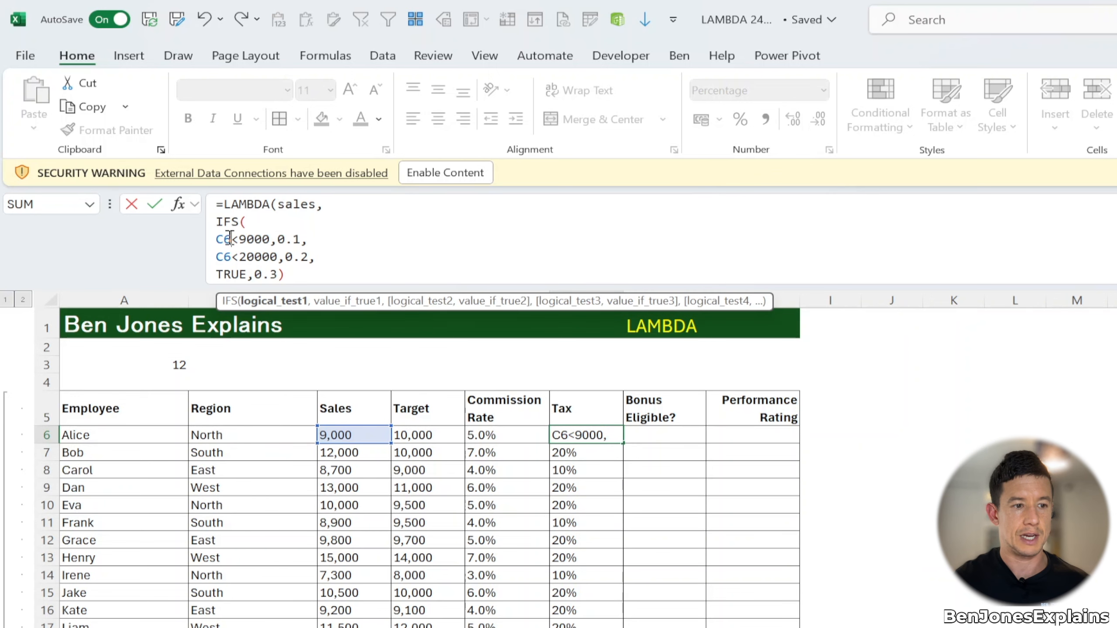
key(BackSpace)
key(BackSpace)
text(sa)
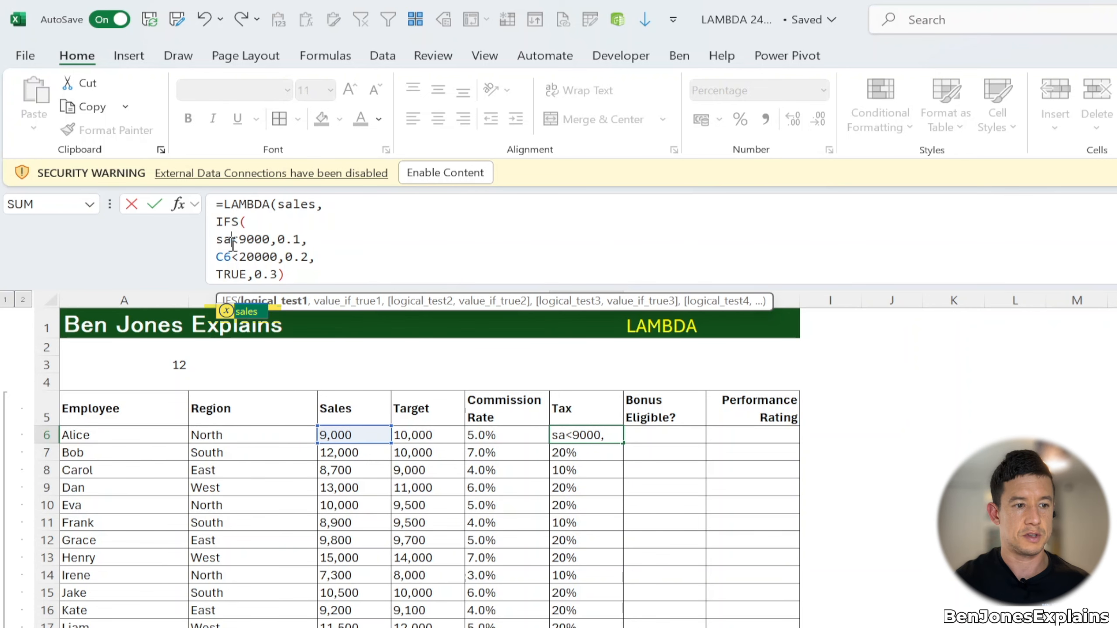
double_click(250, 311)
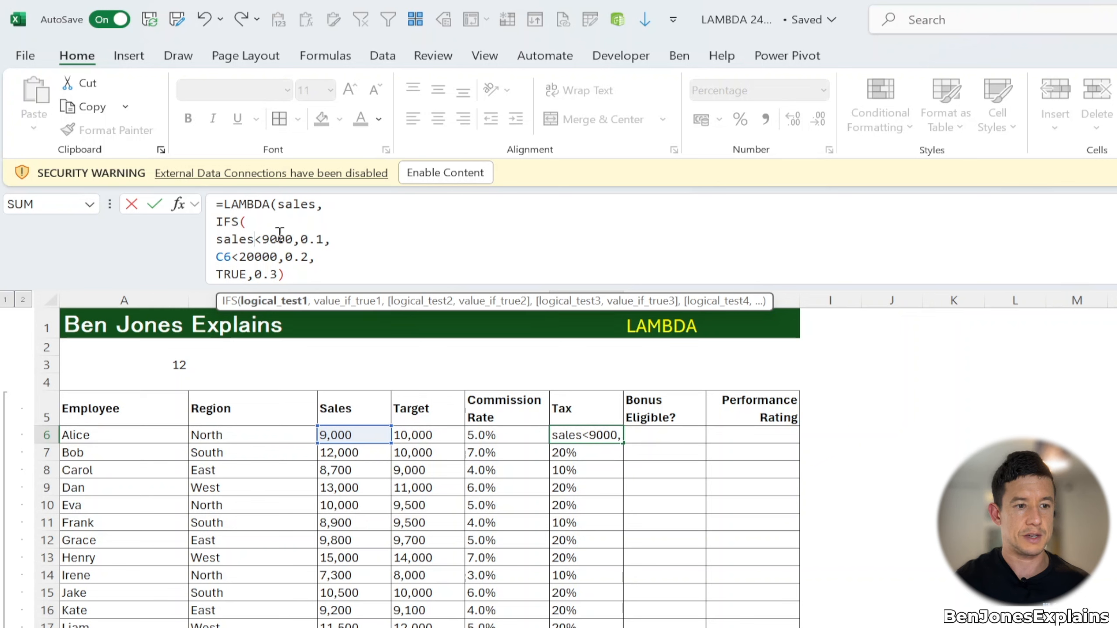
click(224, 256)
key(Delete)
key(BackSpace)
text(sale)
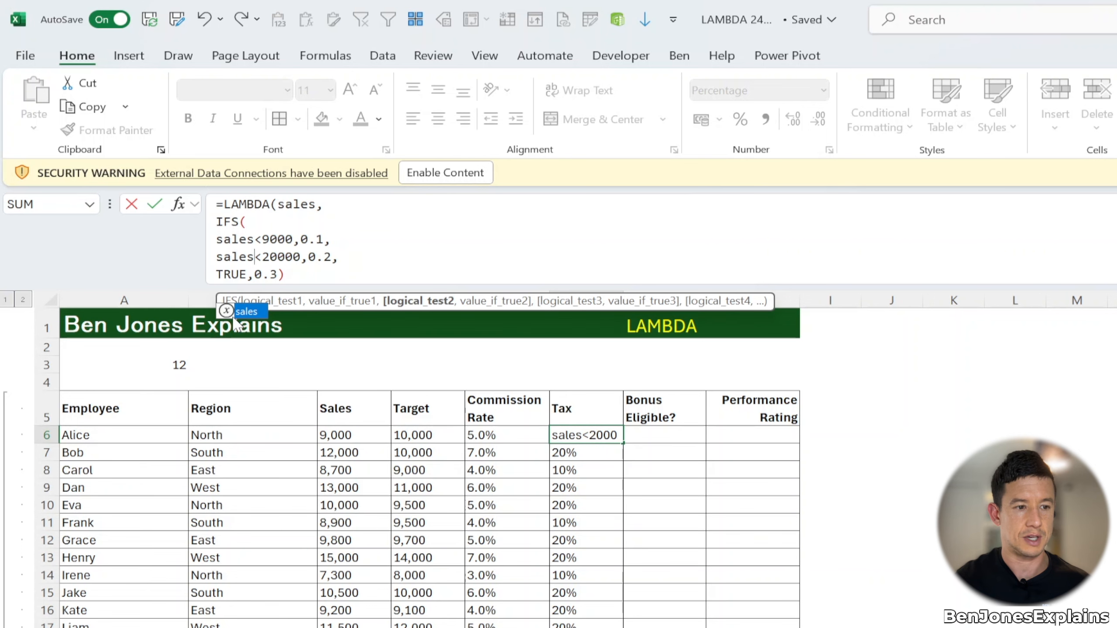
text(s)
Step: Close the LAMBDA with a parenthesis on a new line and confirm the formula
click(318, 277)
key(alt+Return)
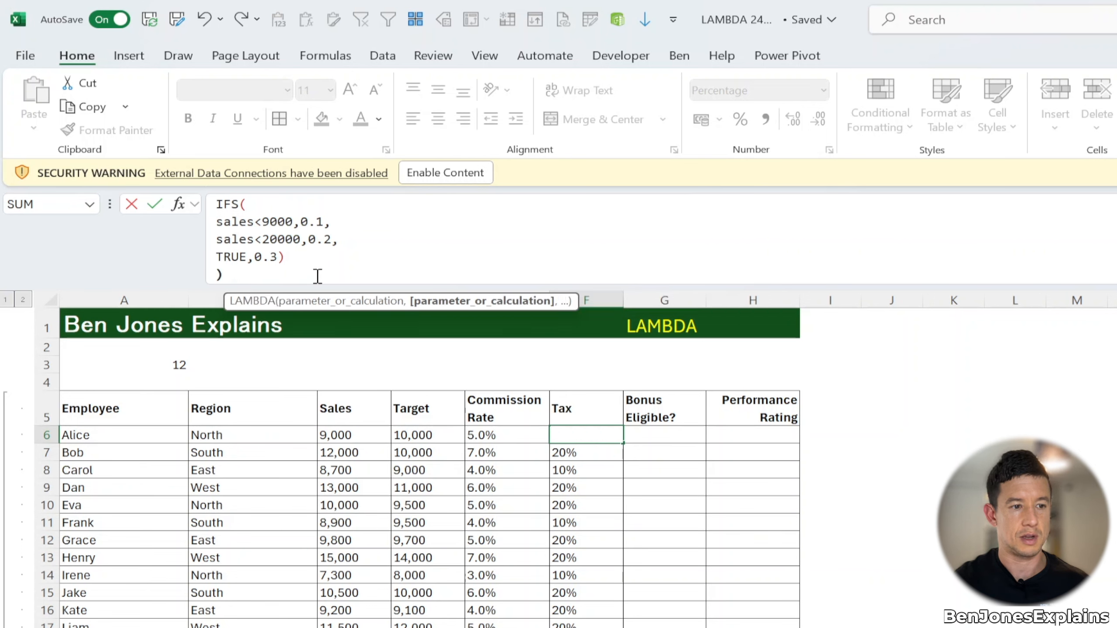
text())
key(Return)
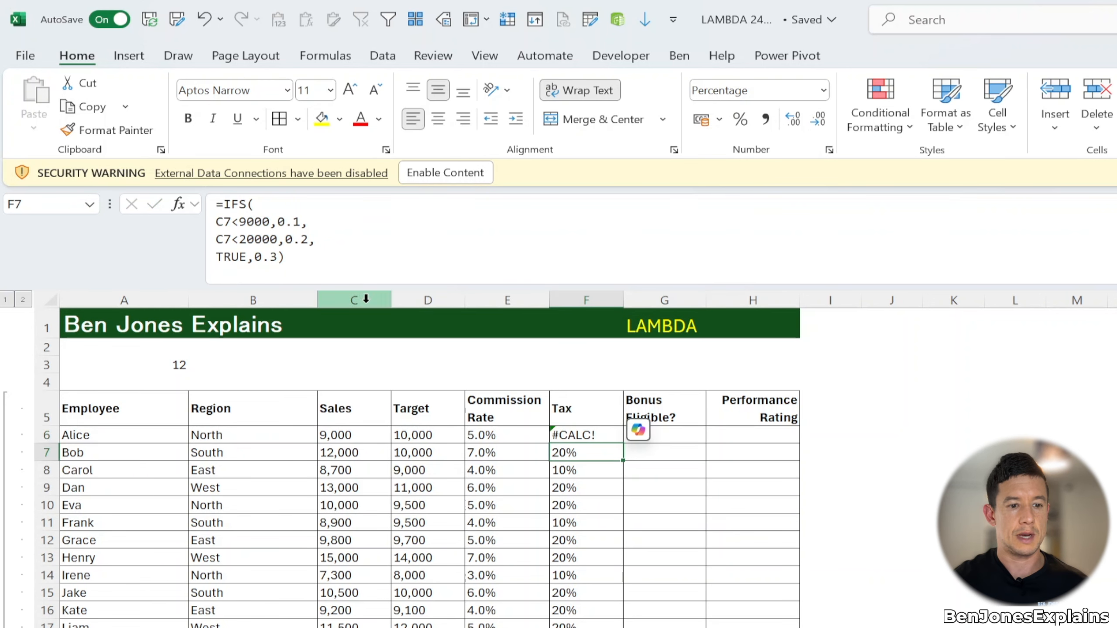
Step: Call the LAMBDA in F6 by appending C6 in parentheses on a new line, and confirm the formula
click(612, 437)
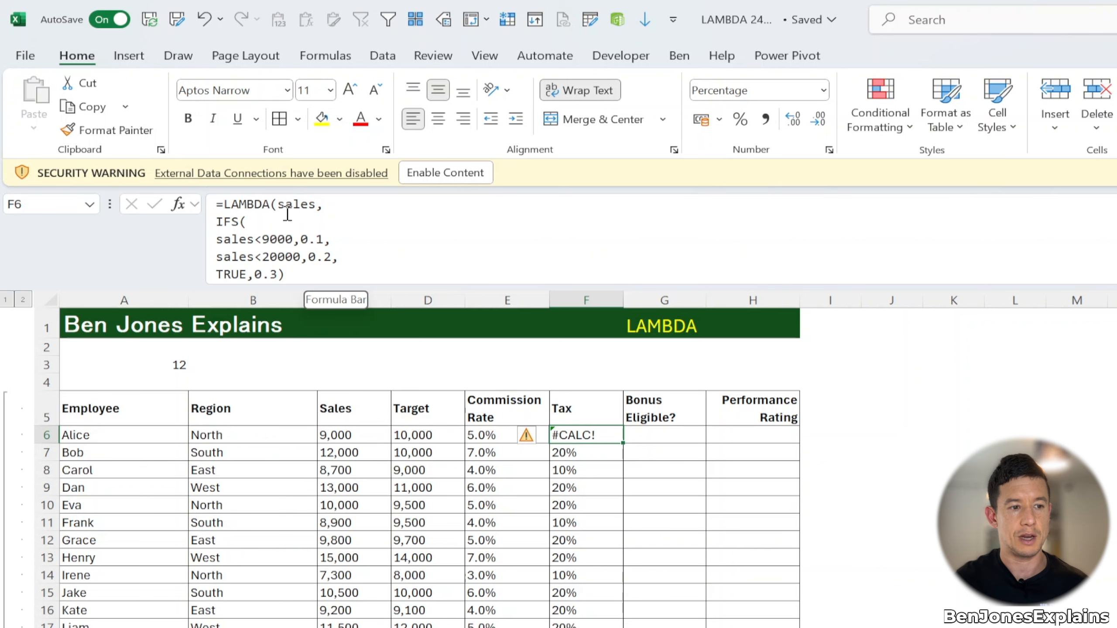
click(299, 277)
key(alt+Return)
text())
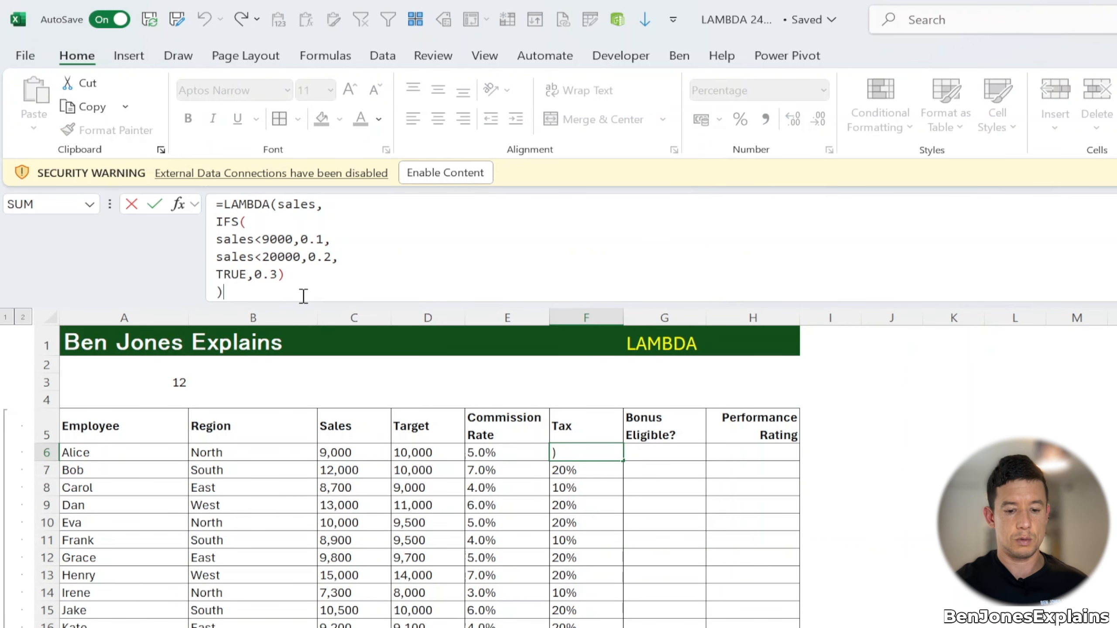
text(()
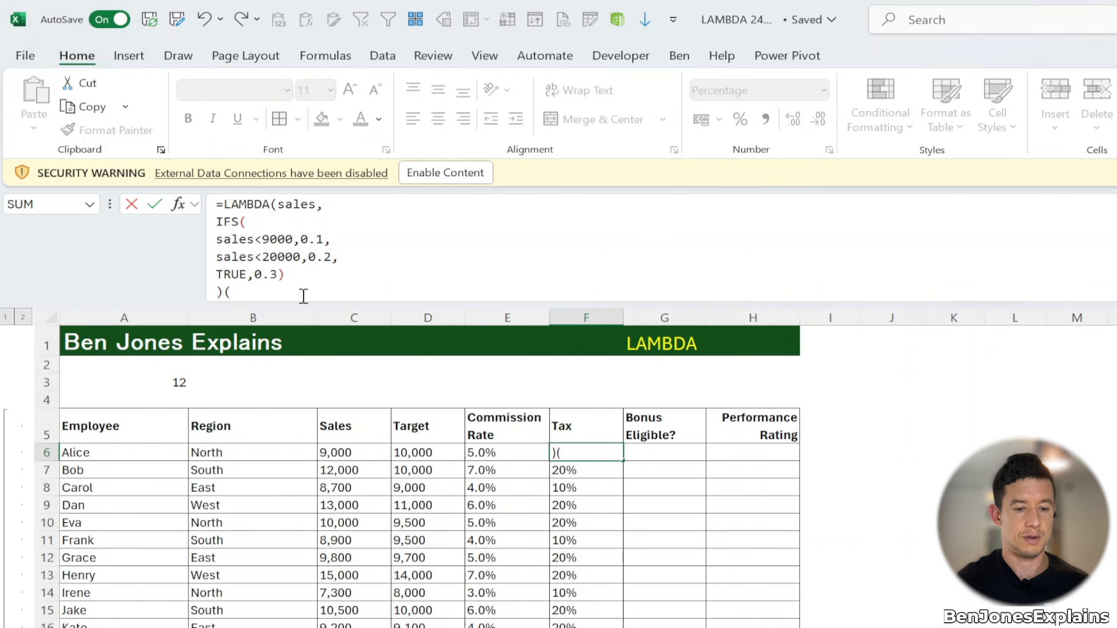
text(9)
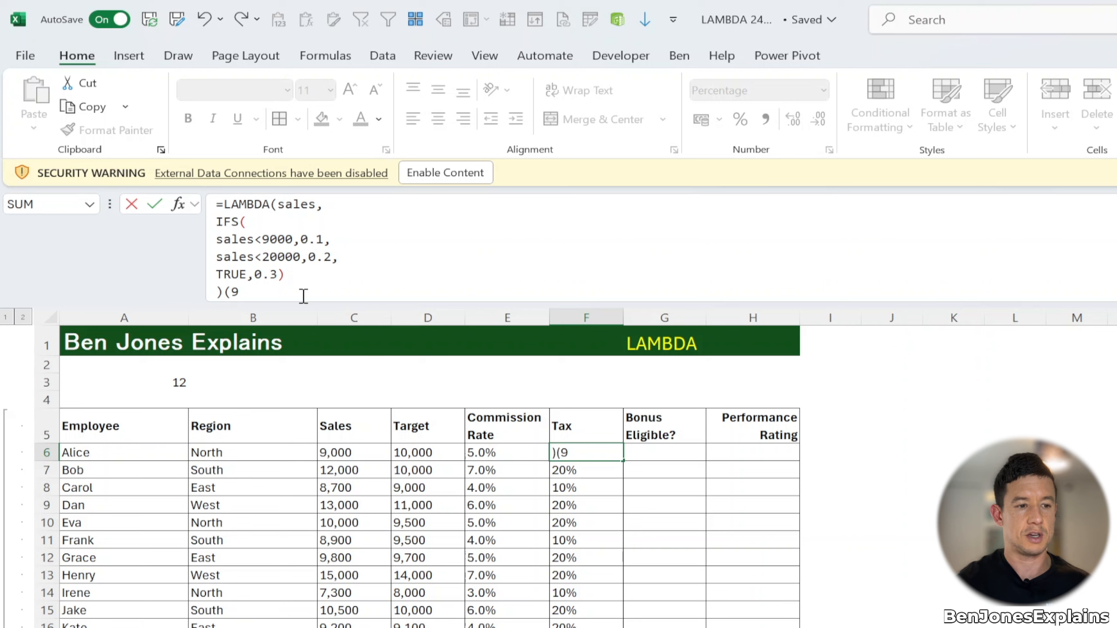
text(000))
key(BackSpace)
key(BackSpace)
key(BackSpace)
key(BackSpace)
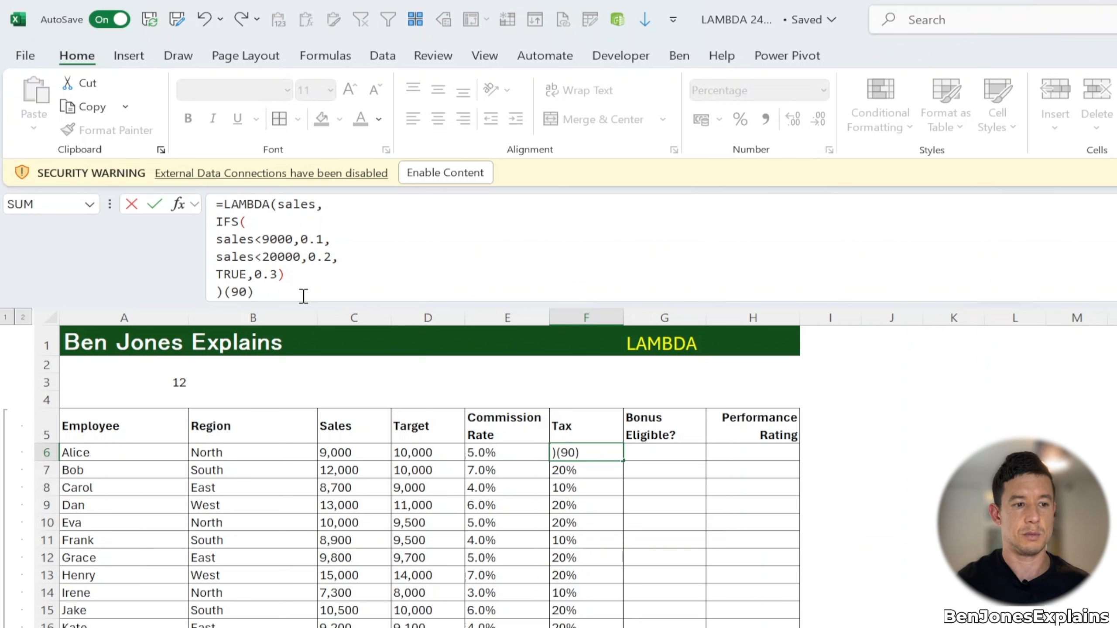
click(373, 453)
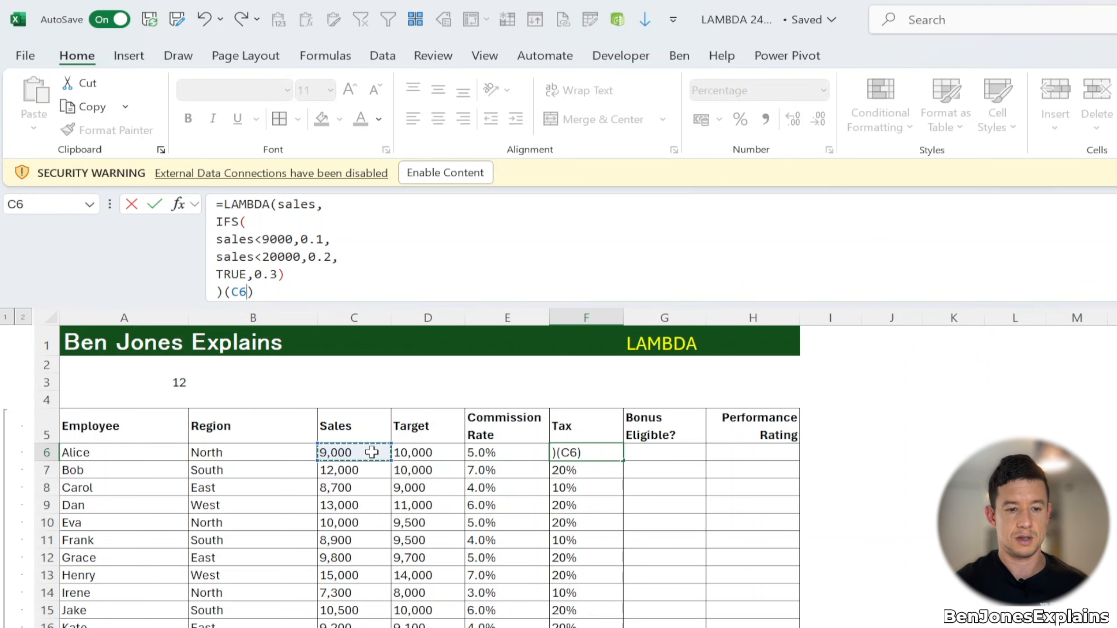
key(Return)
key(Up)
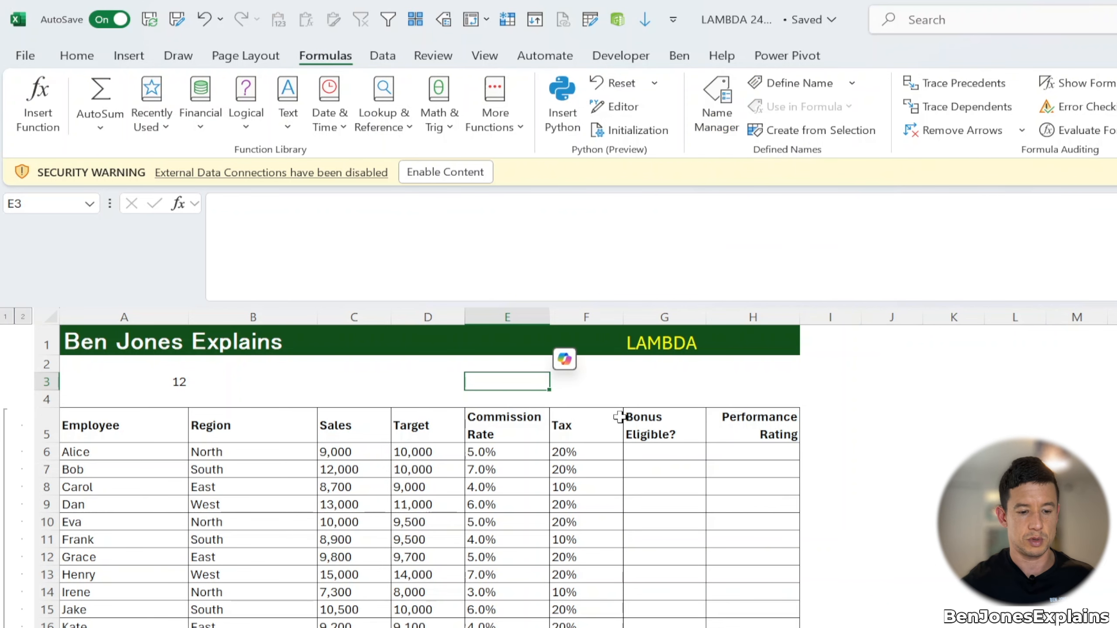
Step: Define a new workbook-scoped name TaxRate in Name Manager
key(ctrl+F3)
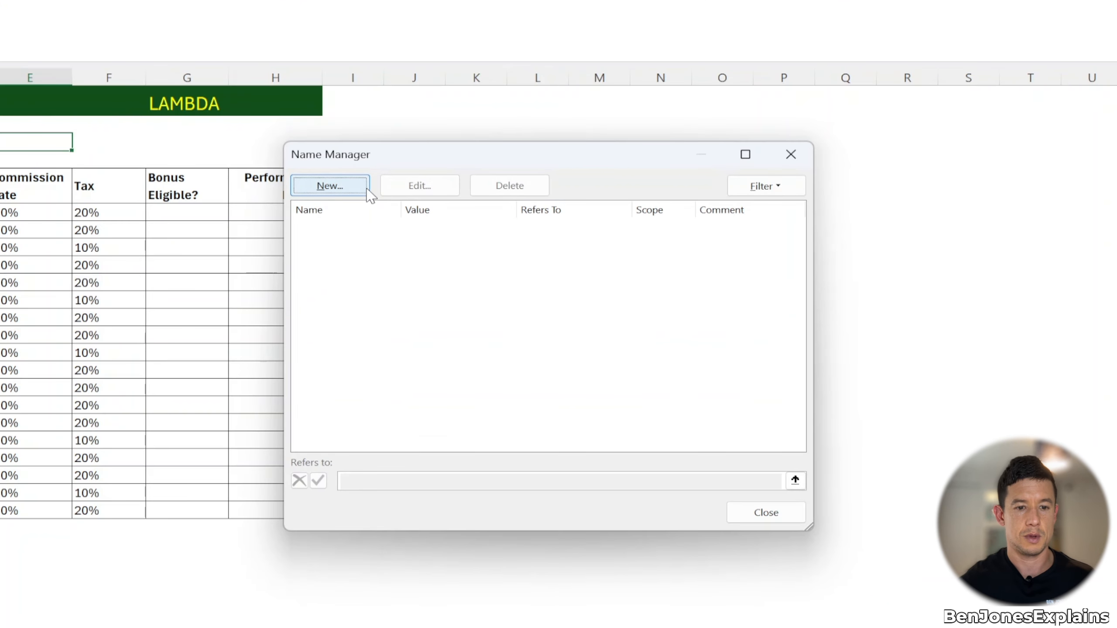
click(365, 188)
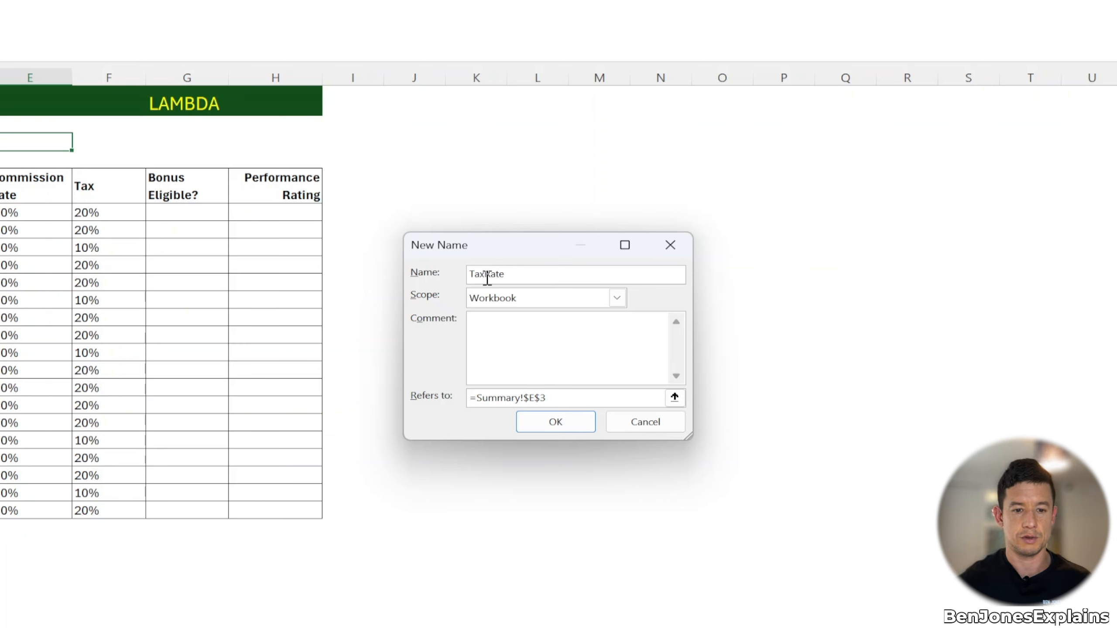
key(BackSpace)
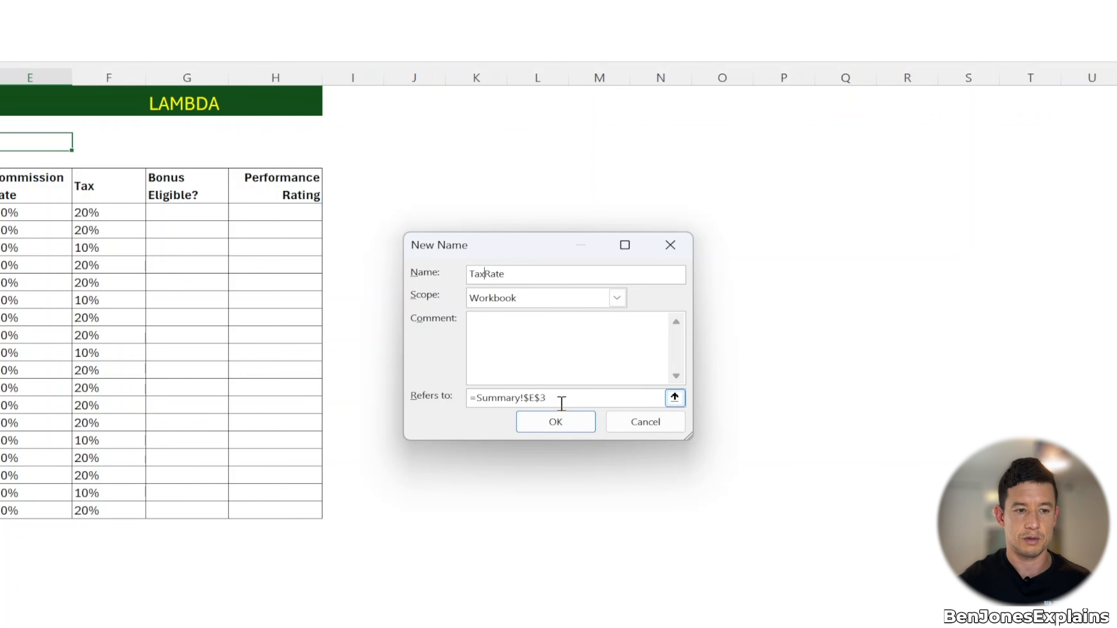
click(556, 423)
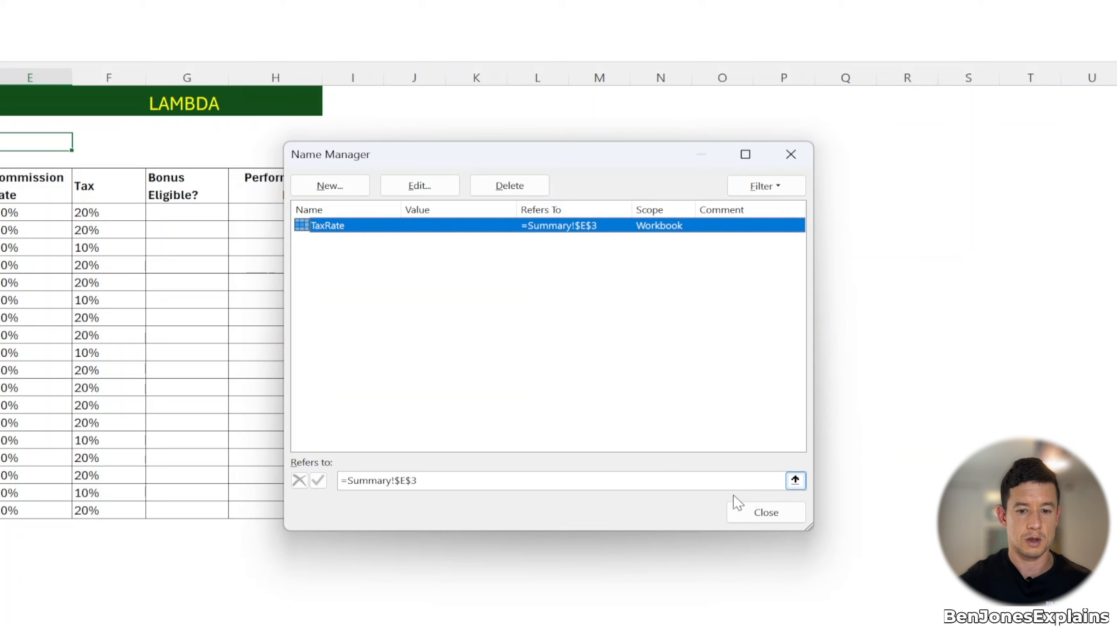
click(743, 513)
Step: Copy the full LAMBDA formula text from F6 without changing the cell
click(112, 214)
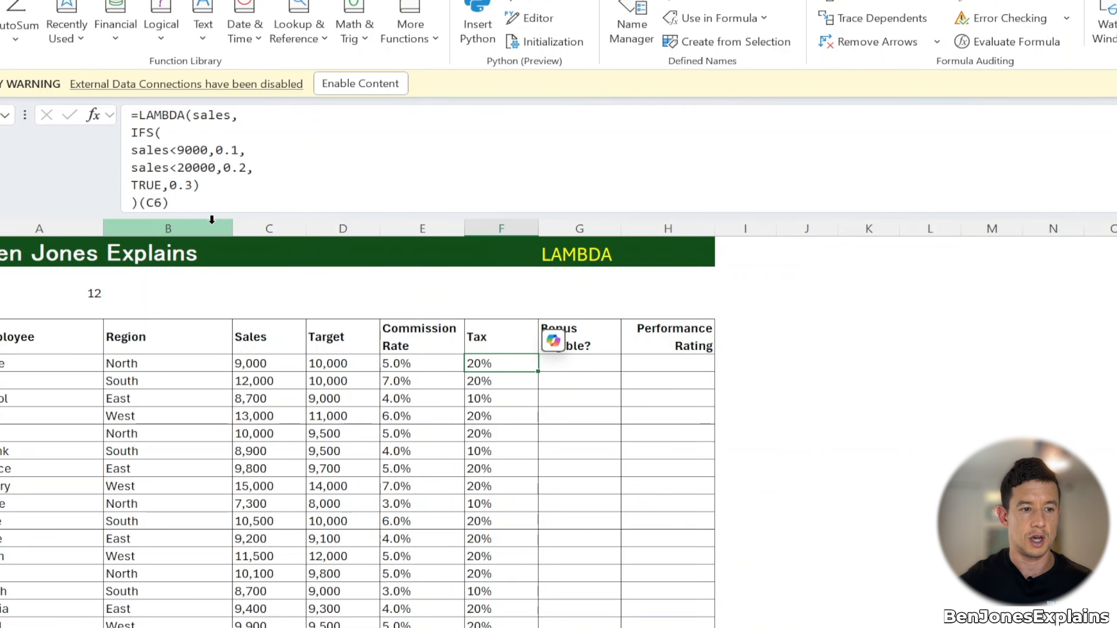
key(F2)
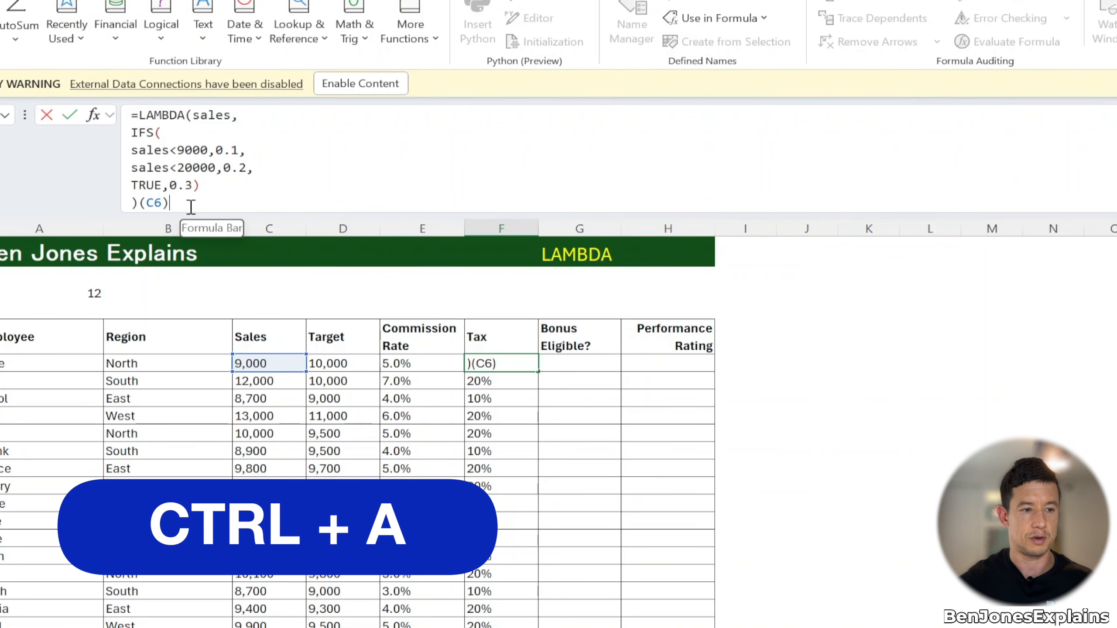
key(ctrl+a)
key(ctrl+c)
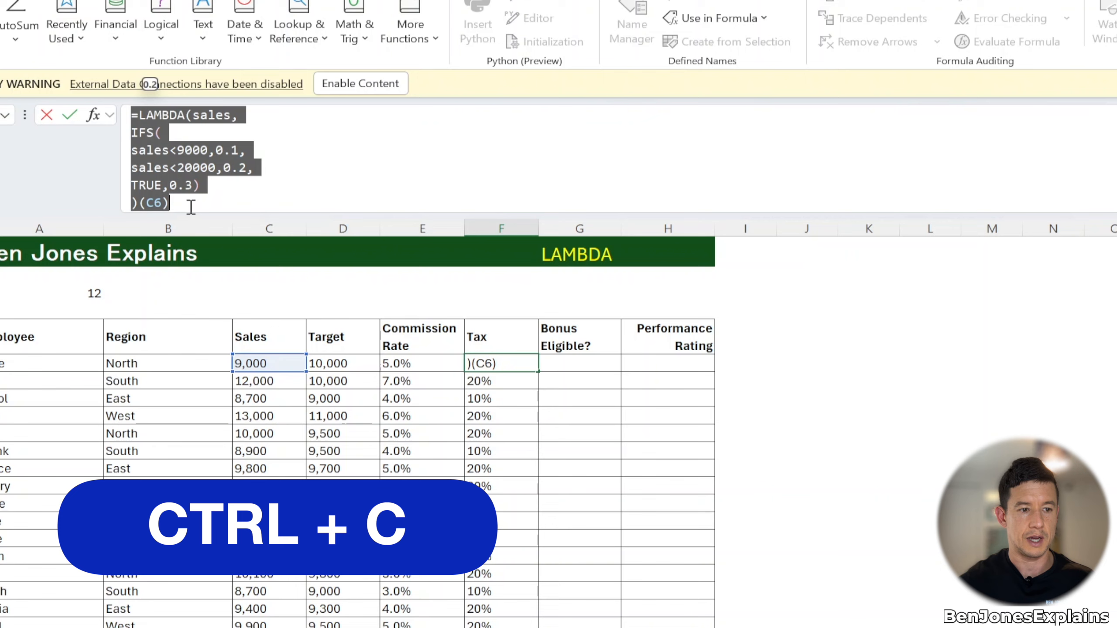
key(Escape)
Step: Replace TaxRate's Refers to definition with the copied LAMBDA formula and close Name Manager
key(ctrl+F3)
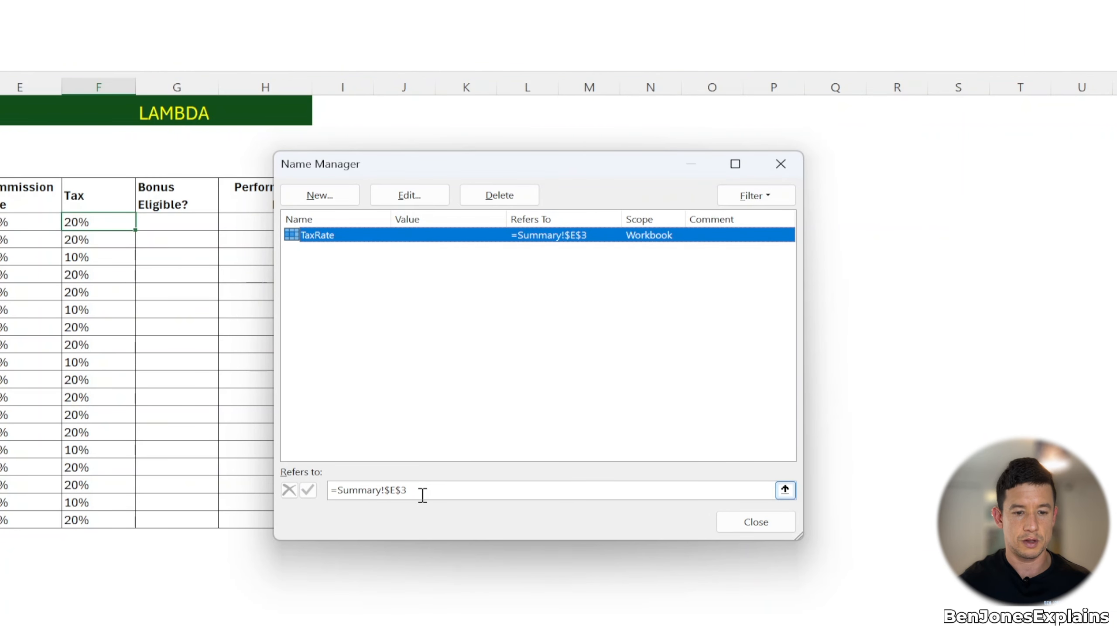
drag(420, 495, 294, 489)
key(ctrl+v)
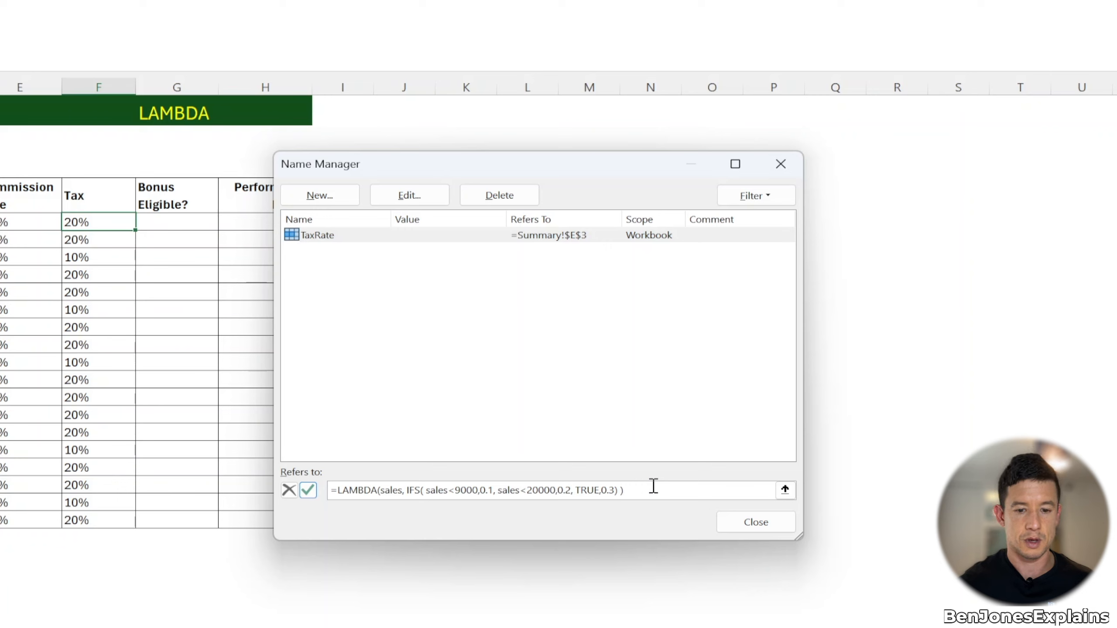
key(Return)
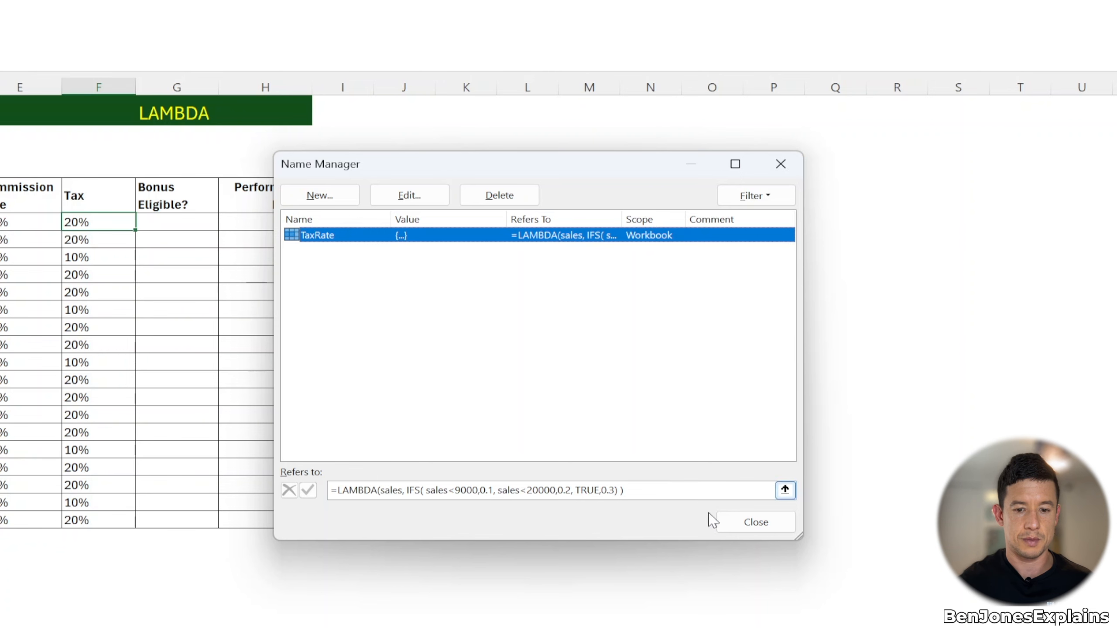
click(727, 522)
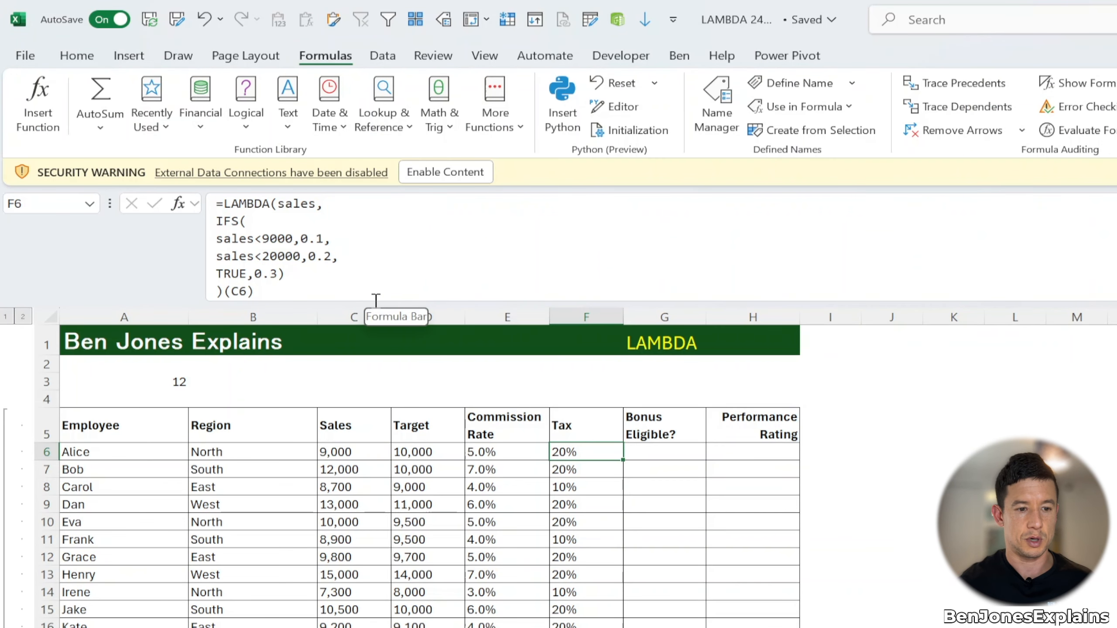
Step: Replace F6's formula with =TaxRate(C6), picking TaxRate from the suggestions
text(=ta)
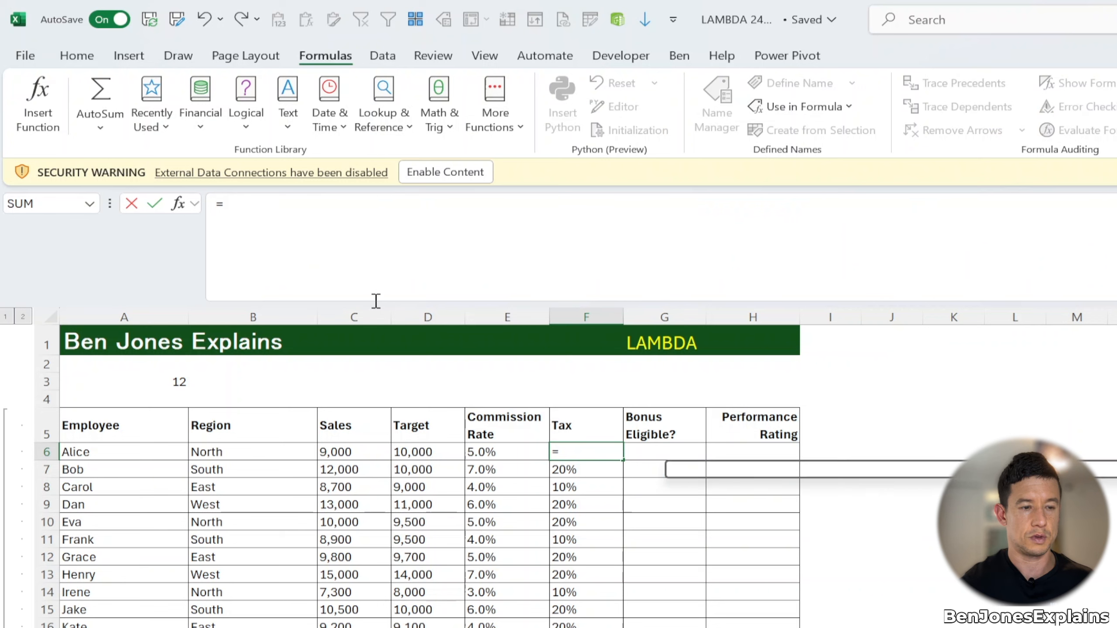
key(Down)
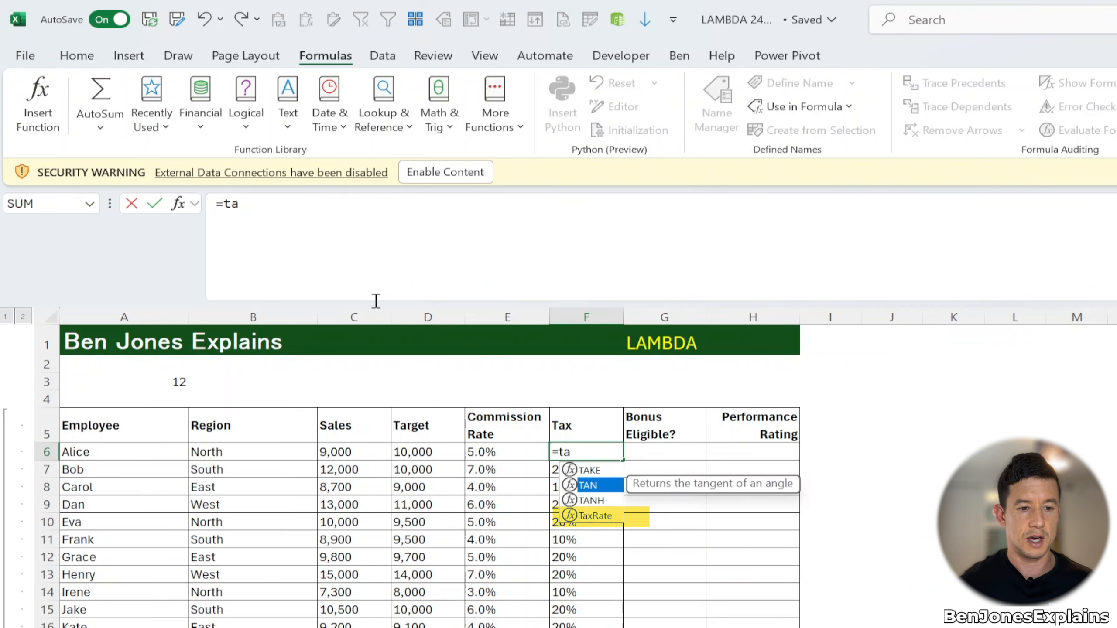
key(Down)
key(Down)
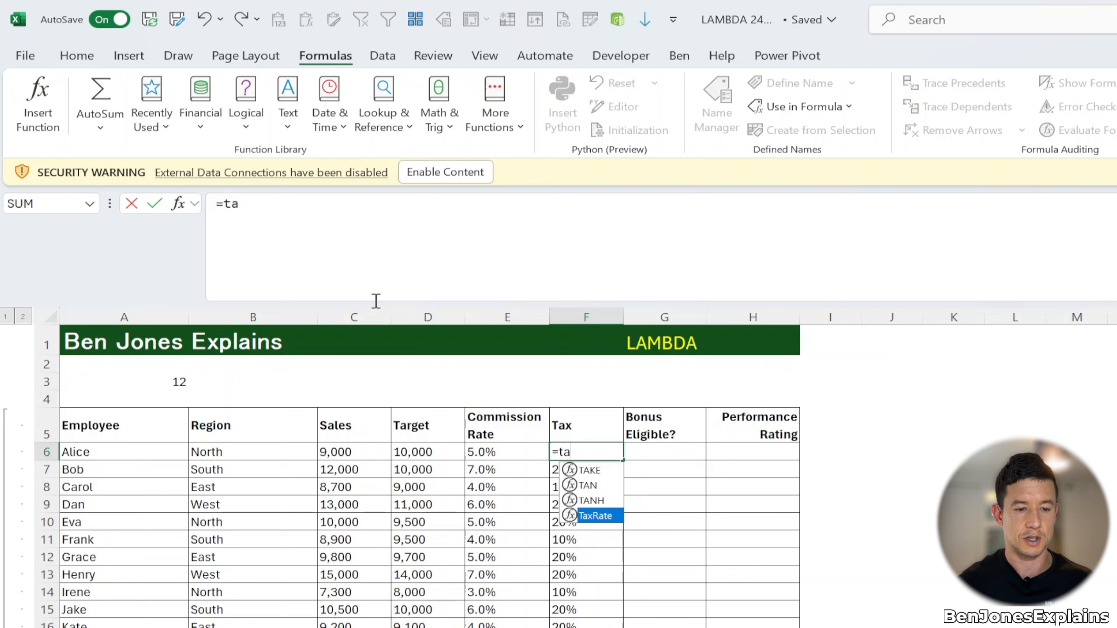
key(Tab)
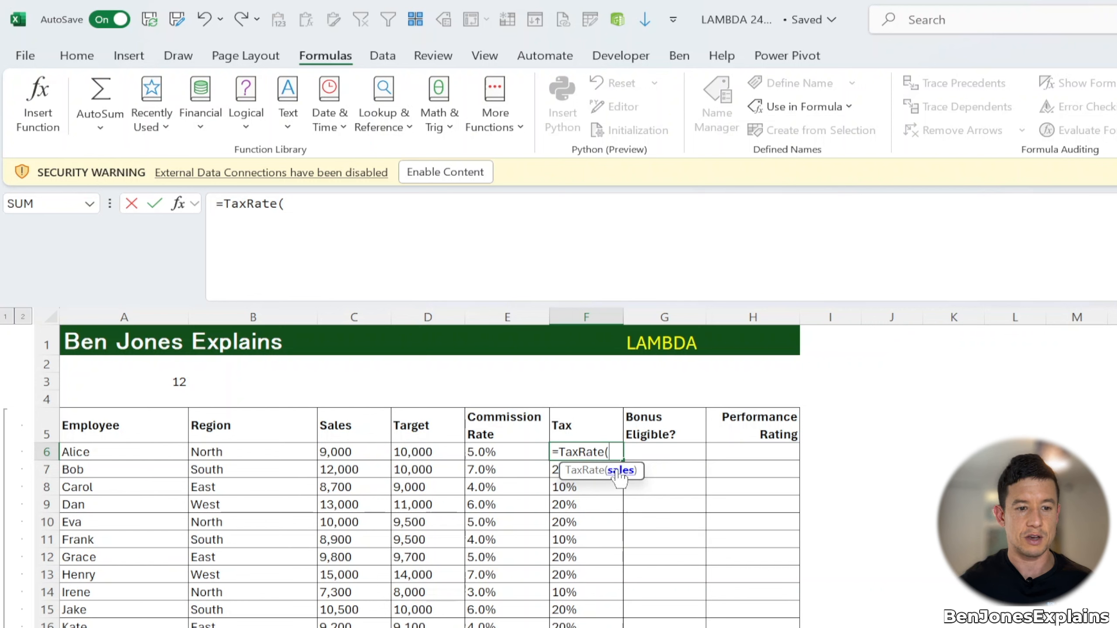
click(357, 448)
text())
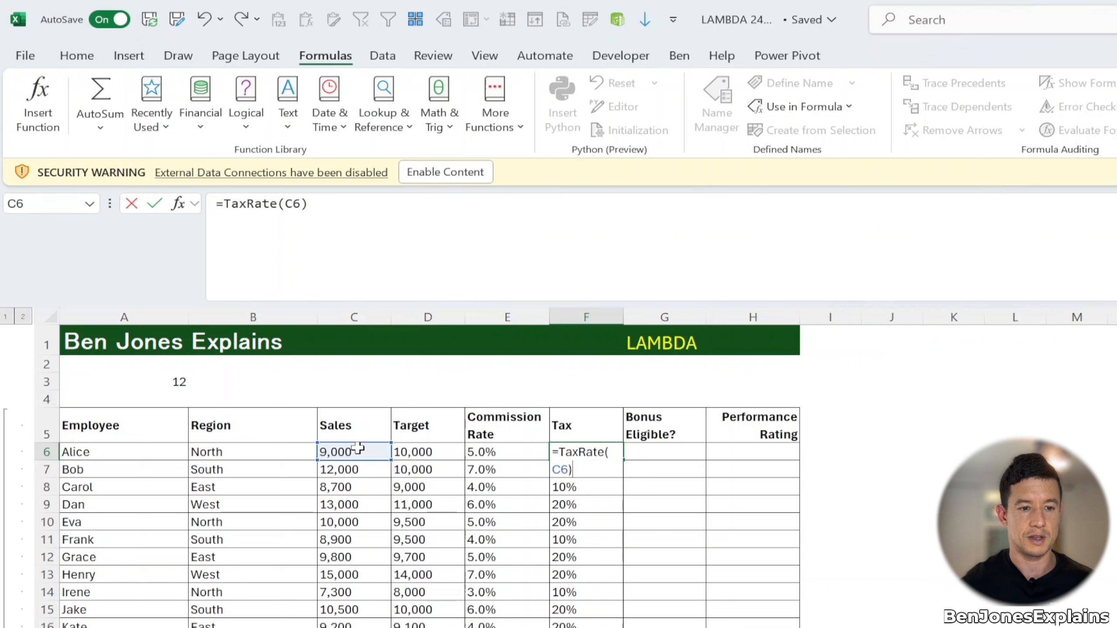
key(Return)
key(Up)
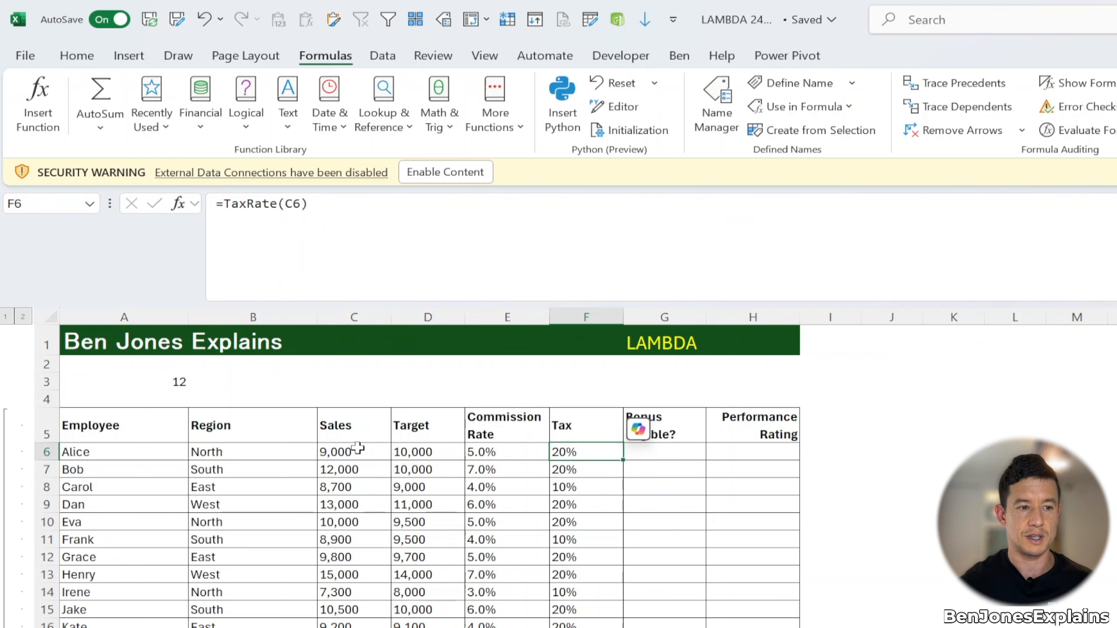
Step: Fill the TaxRate formula from F6 down the rest of the Tax column
click(227, 249)
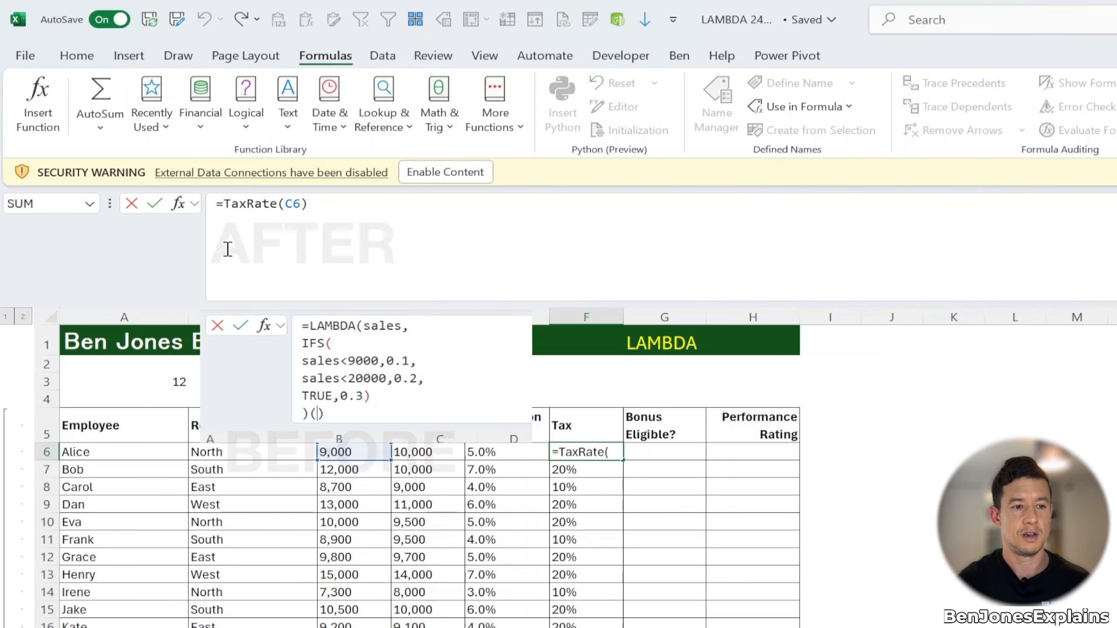
click(324, 212)
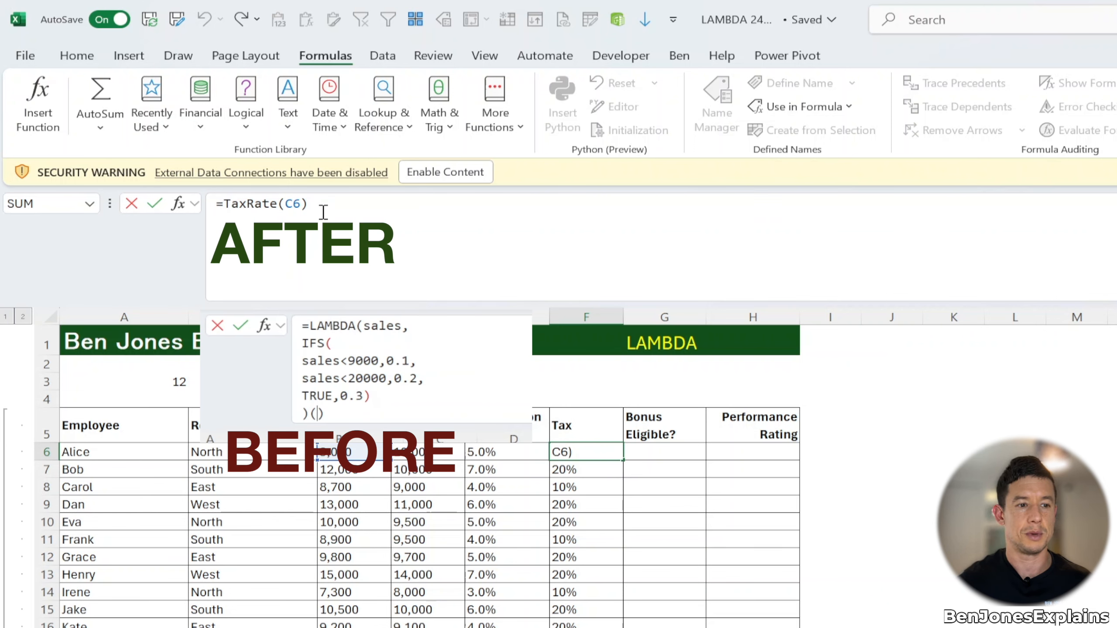
key(ctrl+Return)
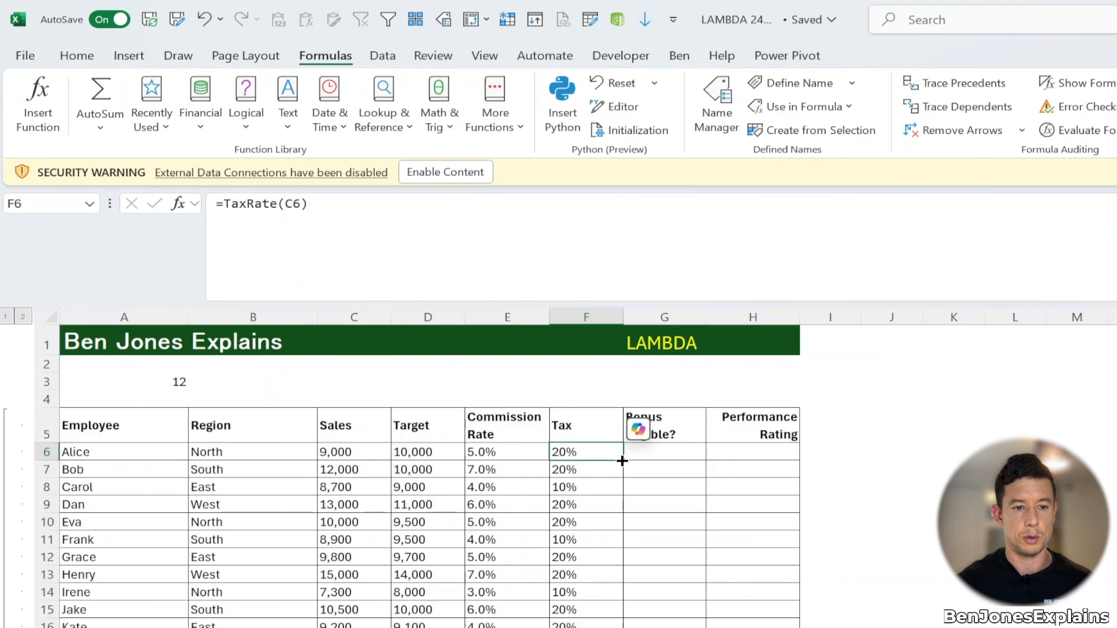
double_click(622, 461)
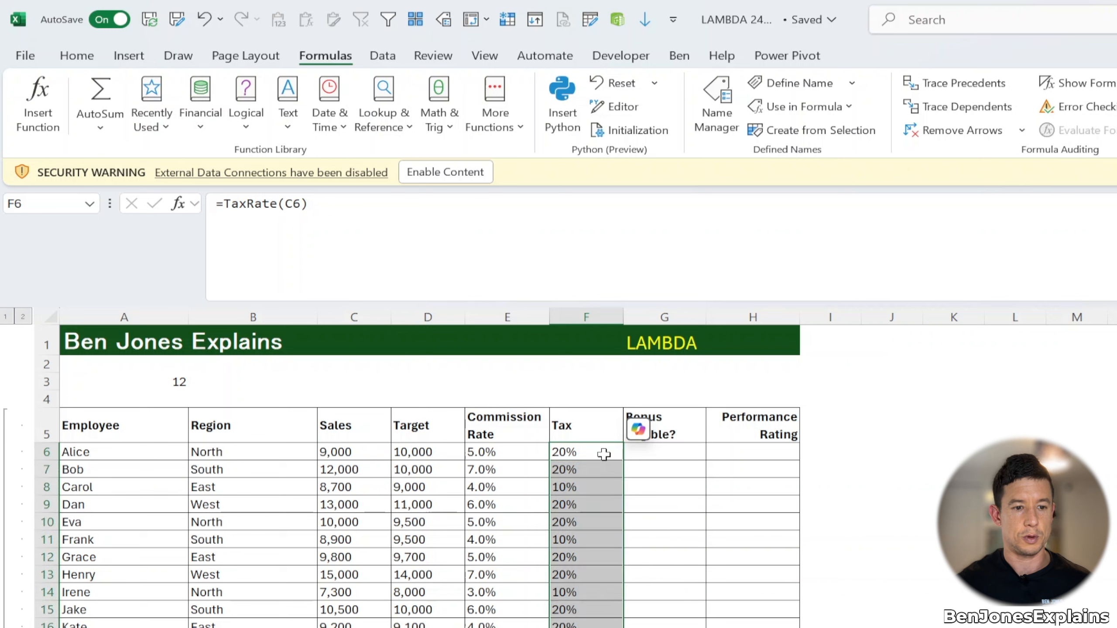
click(604, 455)
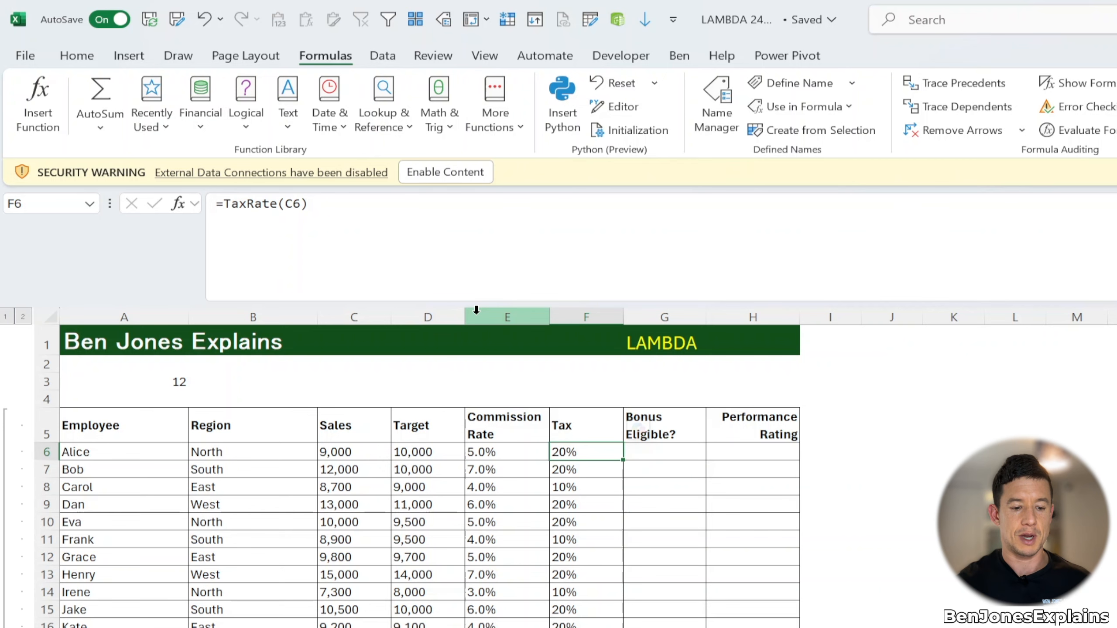
Step: Change TaxRate's thresholds to sales<4000 and sales<10000 in Name Manager, then close it
key(ctrl+F3)
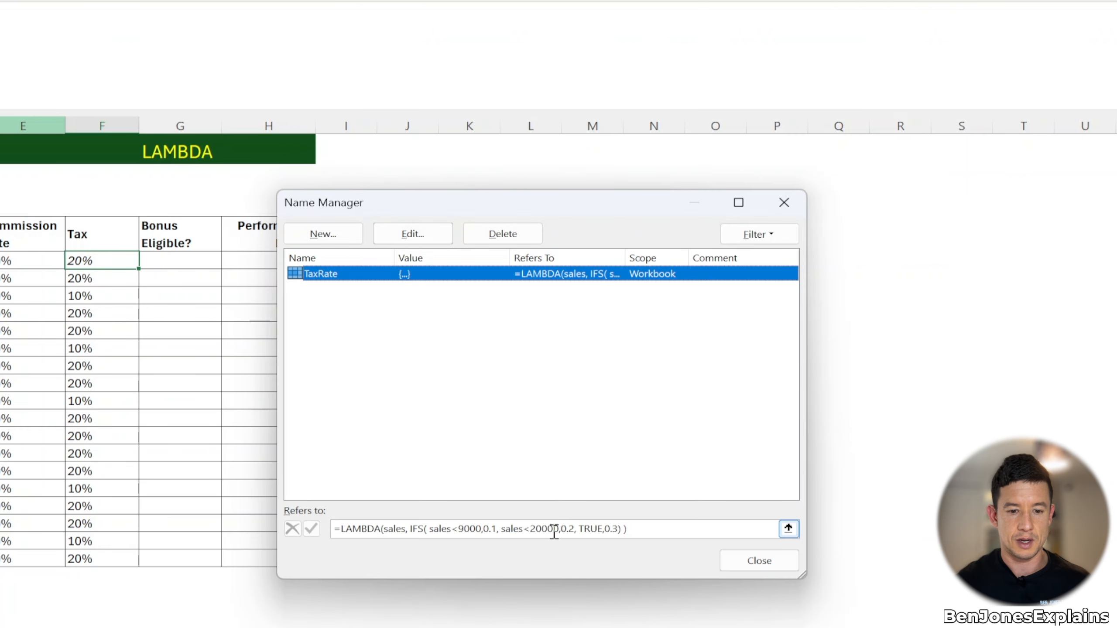
click(464, 528)
key(BackSpace)
text(4)
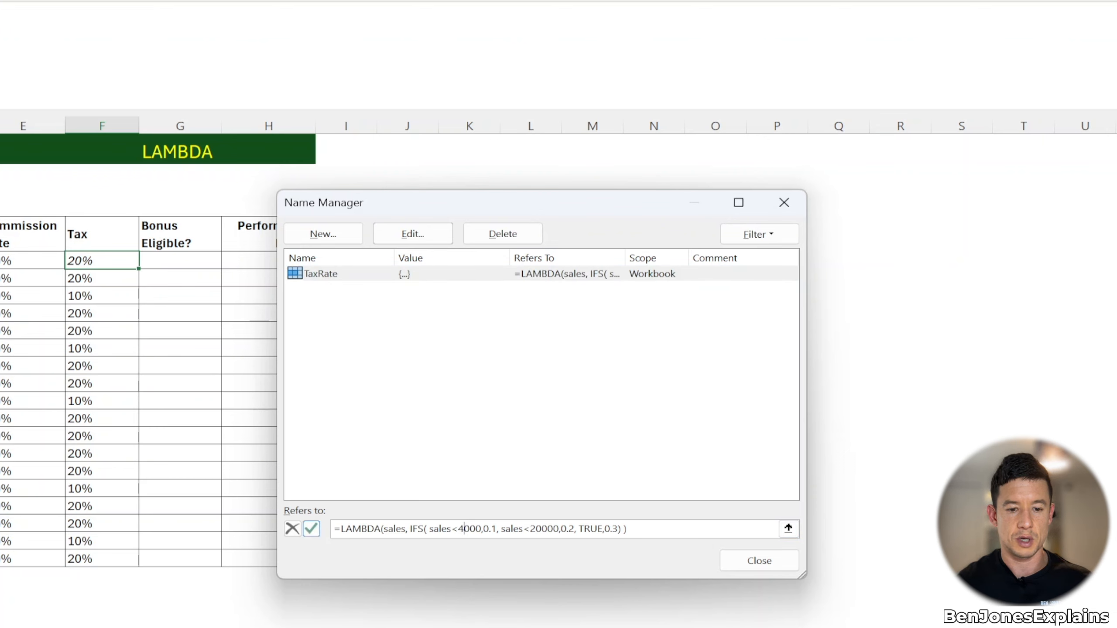
click(537, 528)
key(BackSpace)
text(1)
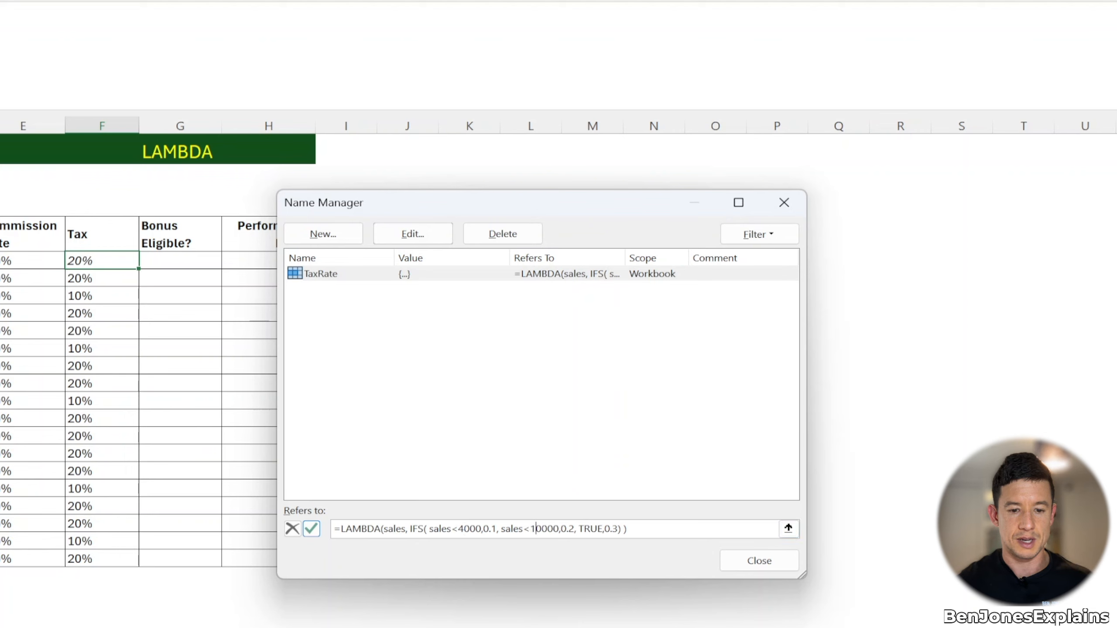
click(685, 531)
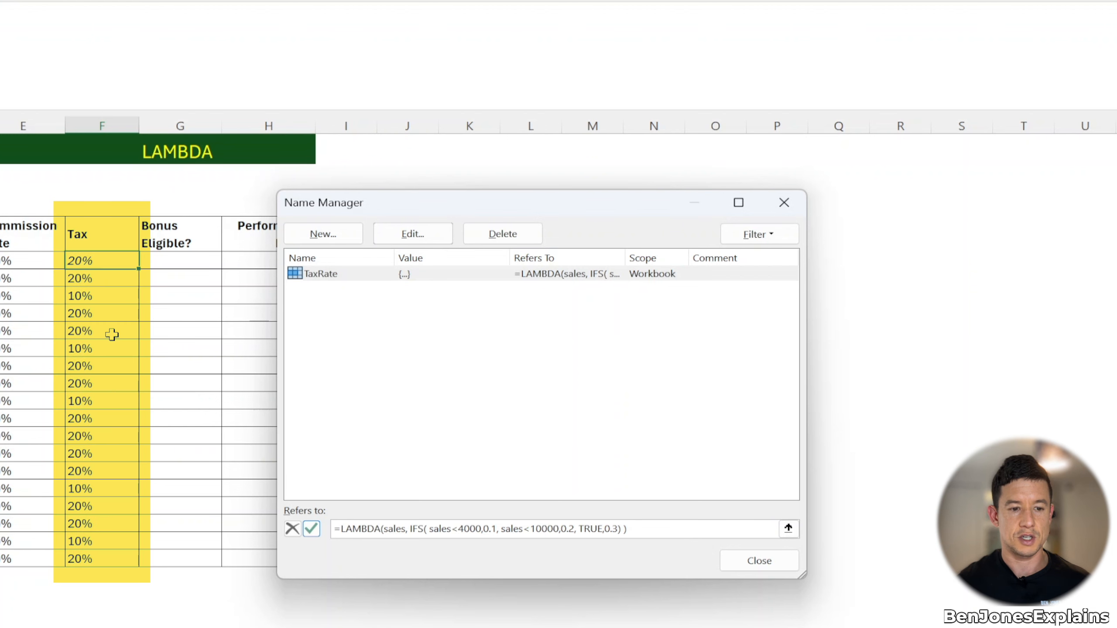
key(Return)
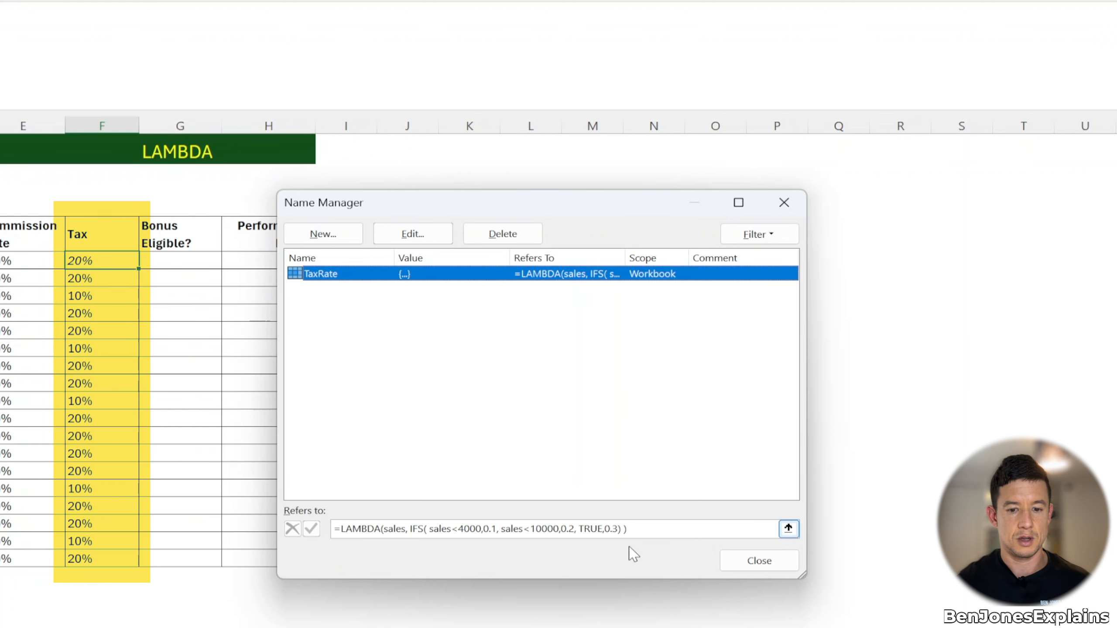
click(739, 567)
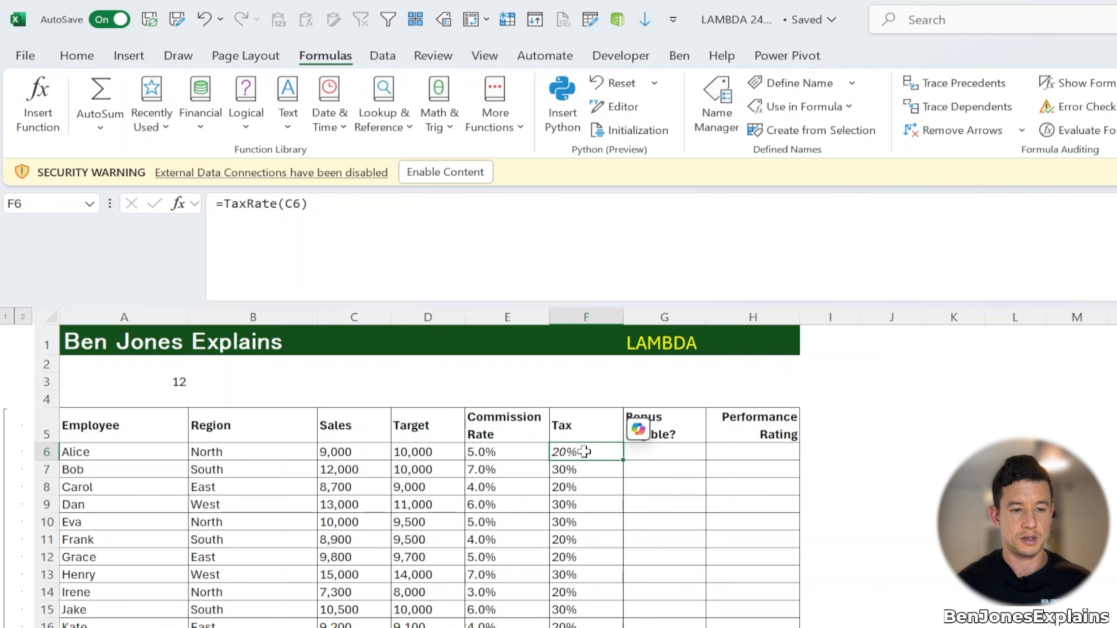
Step: Copy F6's TaxRate formula and paste it into cell A1 of a new blank workbook
key(ctrl+c)
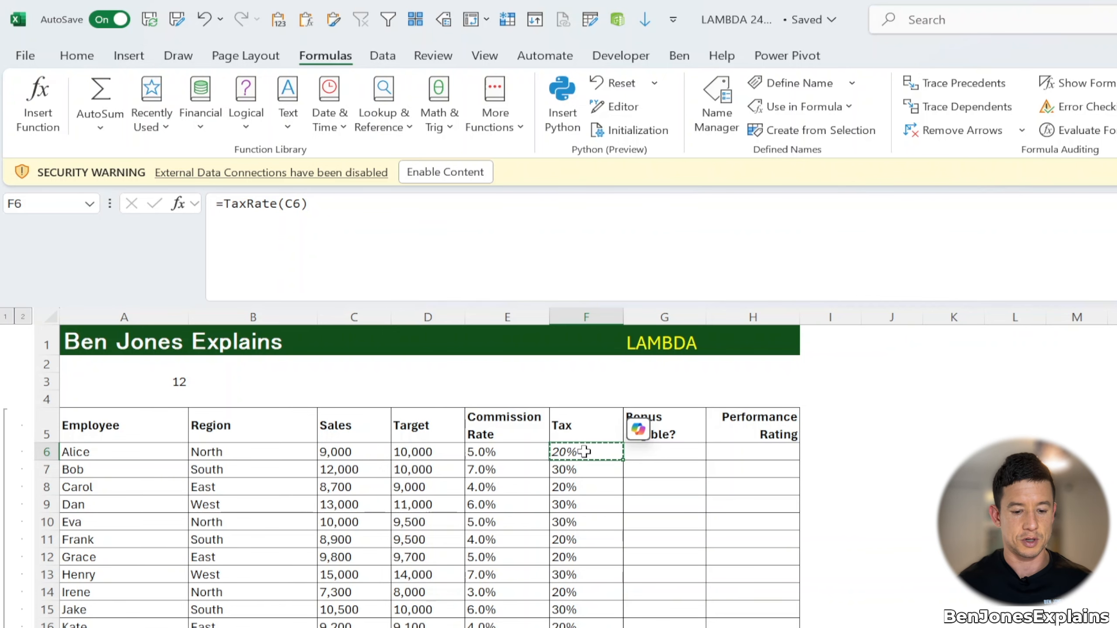
key(ctrl+n)
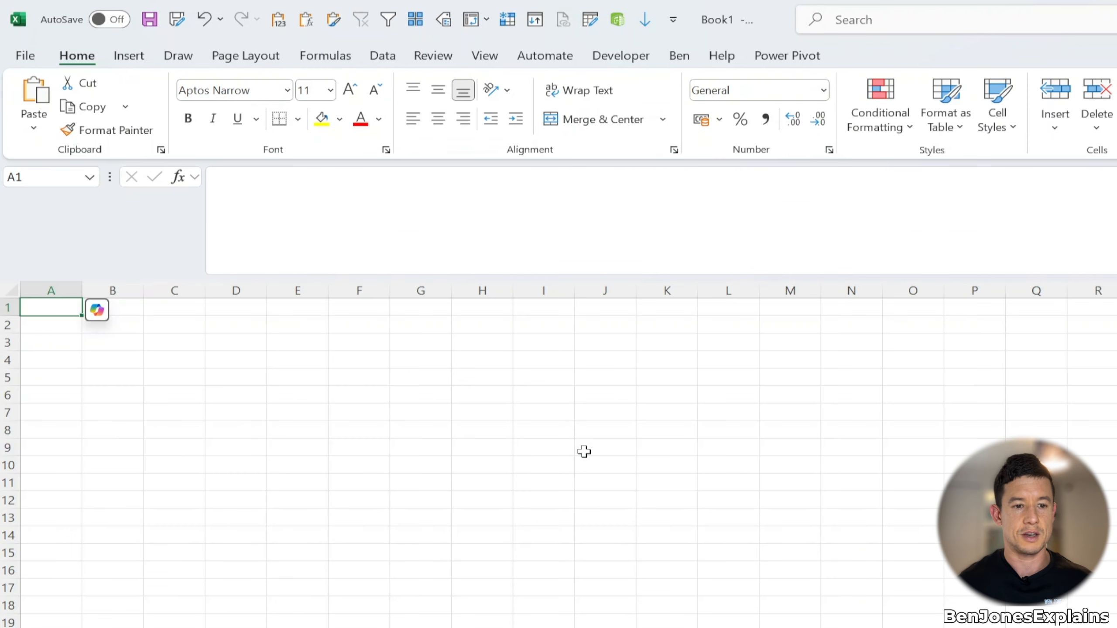
key(ctrl+v)
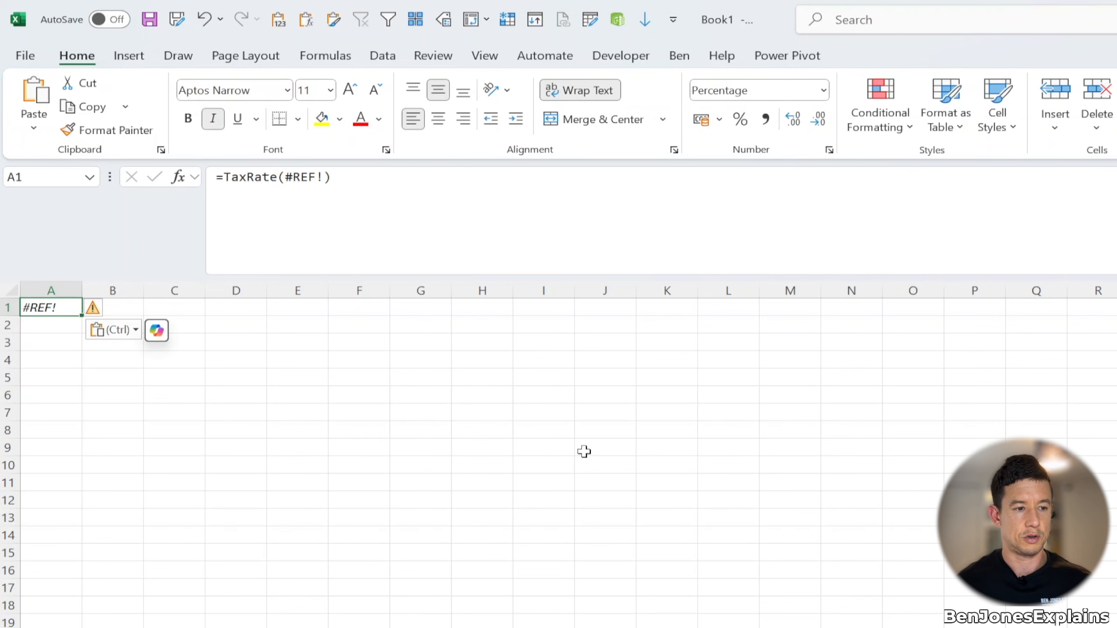
Step: Open Name Manager in the new workbook to inspect the TaxRate name, then close it
click(443, 19)
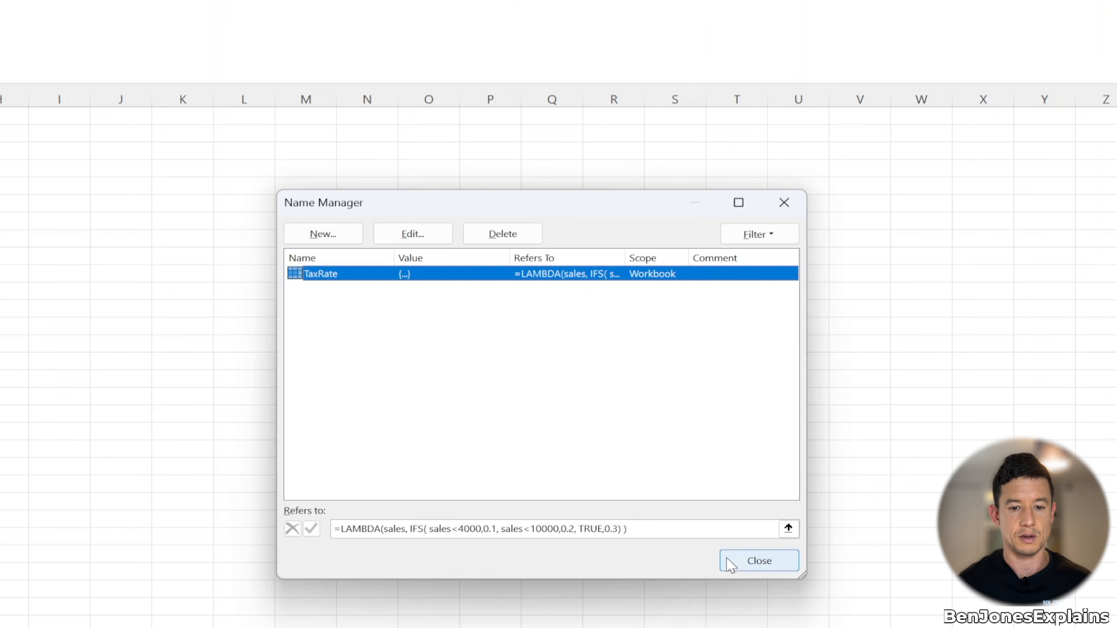
click(740, 563)
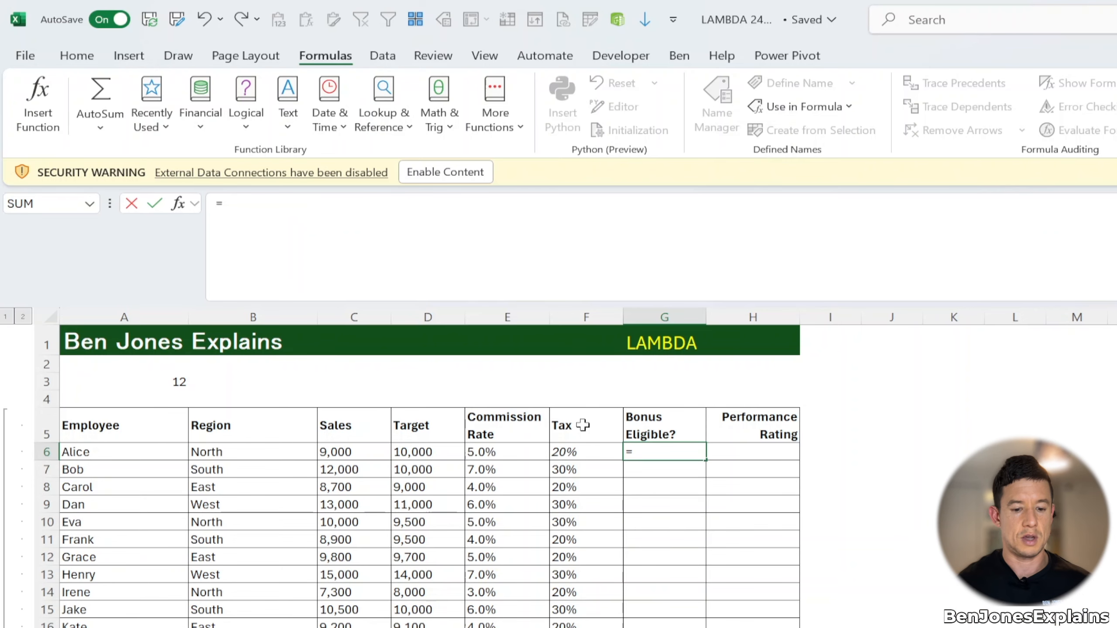
Step: In G6, begin a LAMBDA with parameters sales, targets, commission and a LET defining ismet as sales >= targets
text(L)
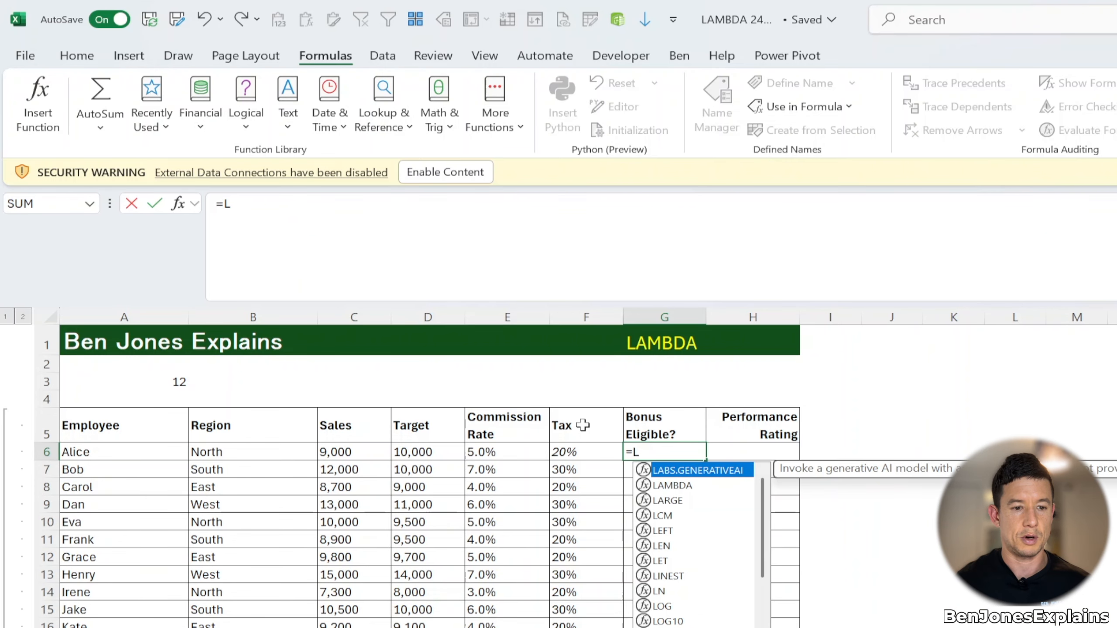
text(AM)
key(Tab)
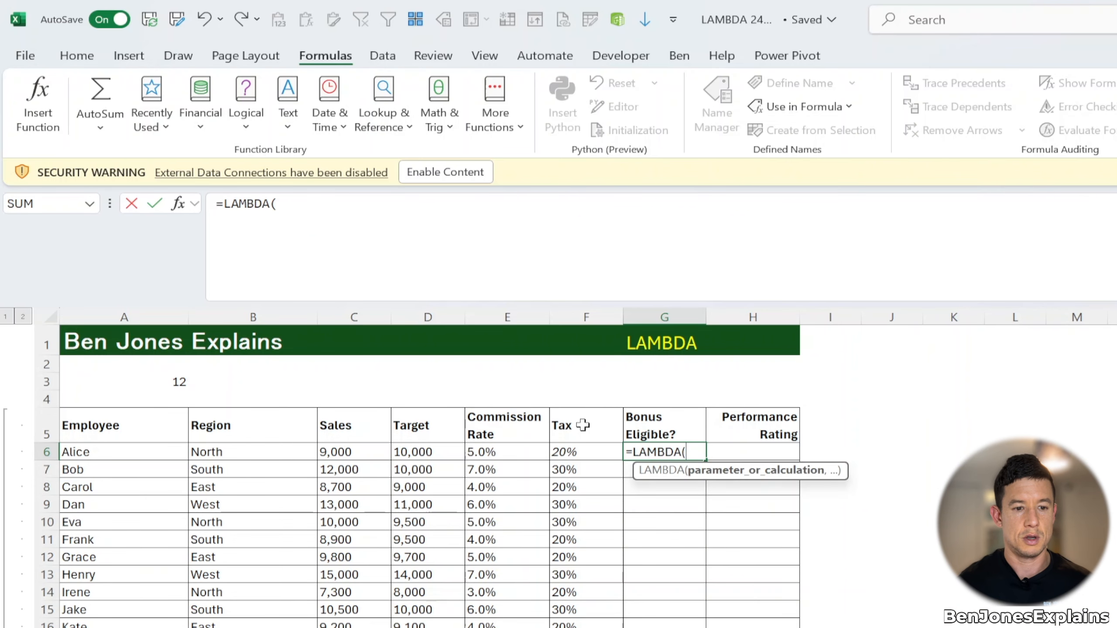
text(sales,tar)
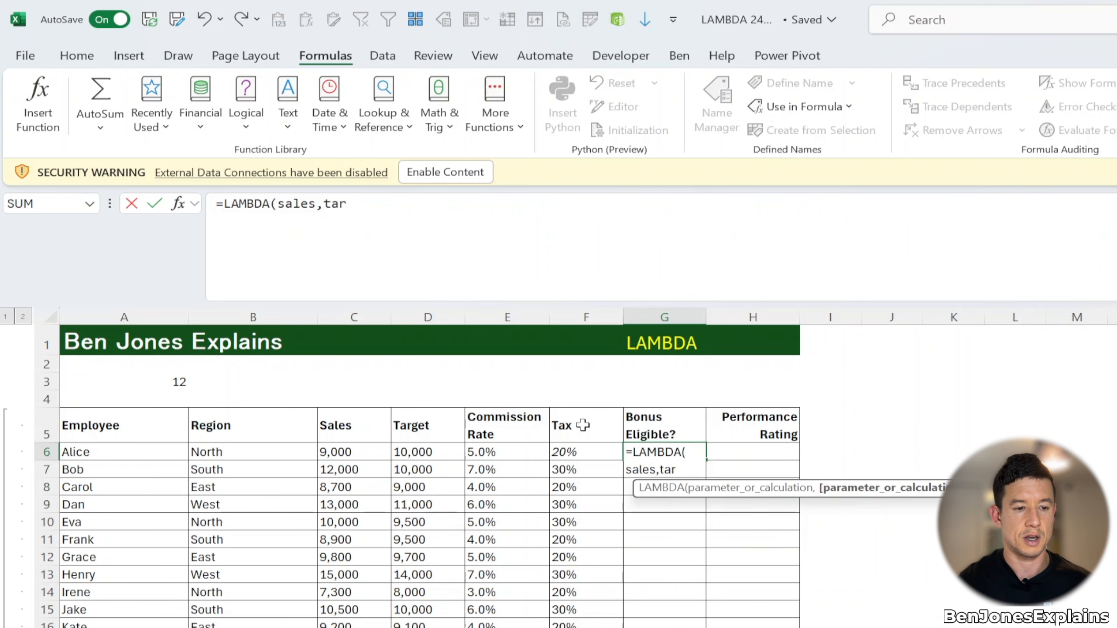
text(gets,commission,)
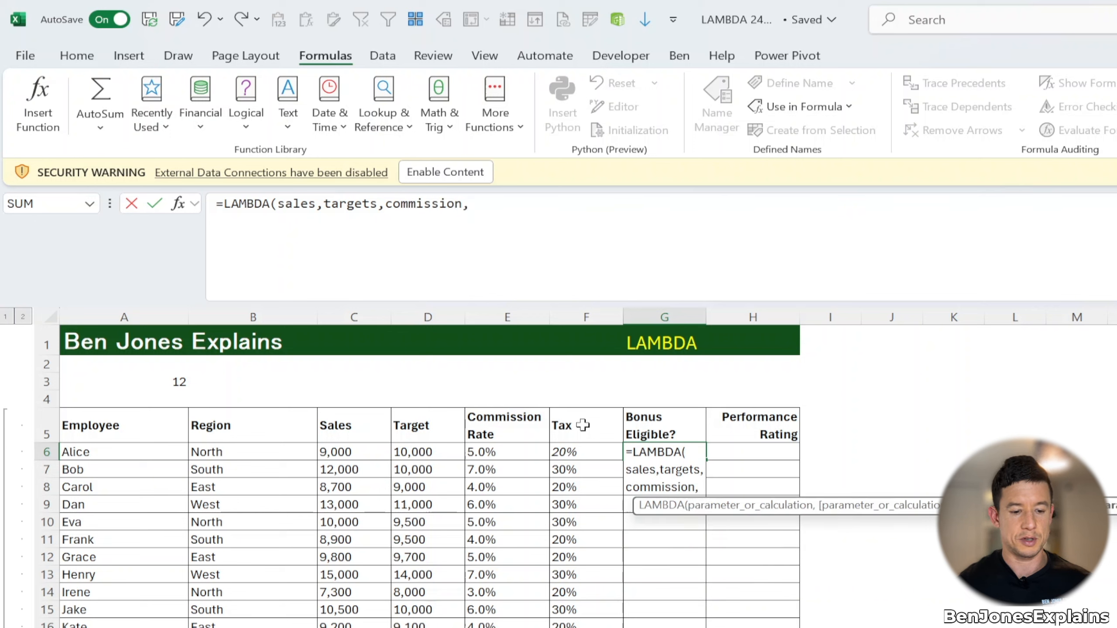
text(LET)
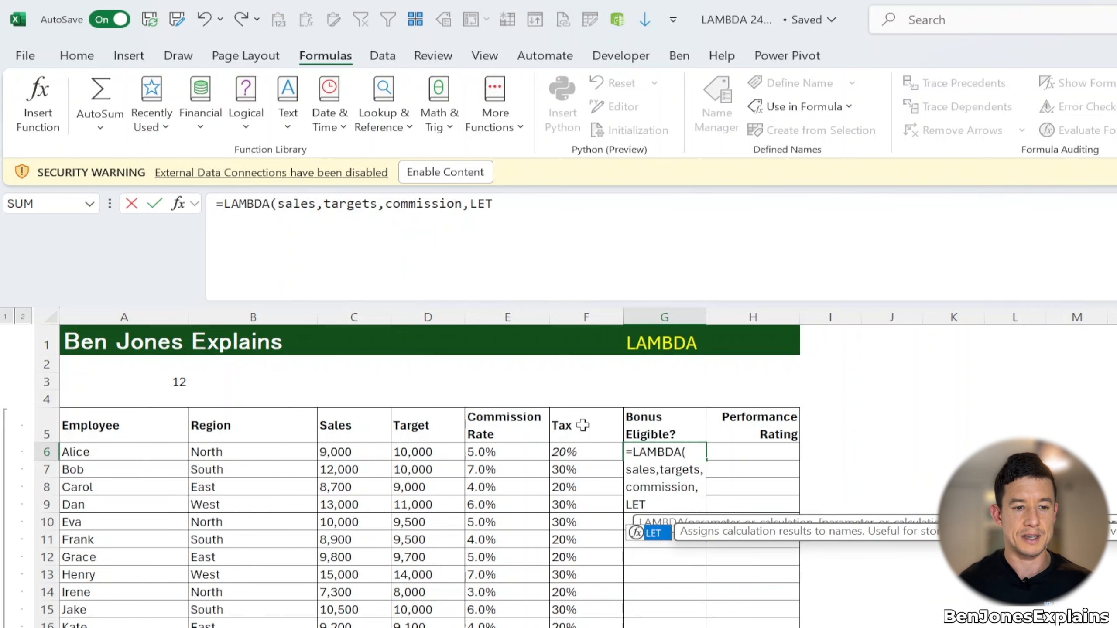
text(()
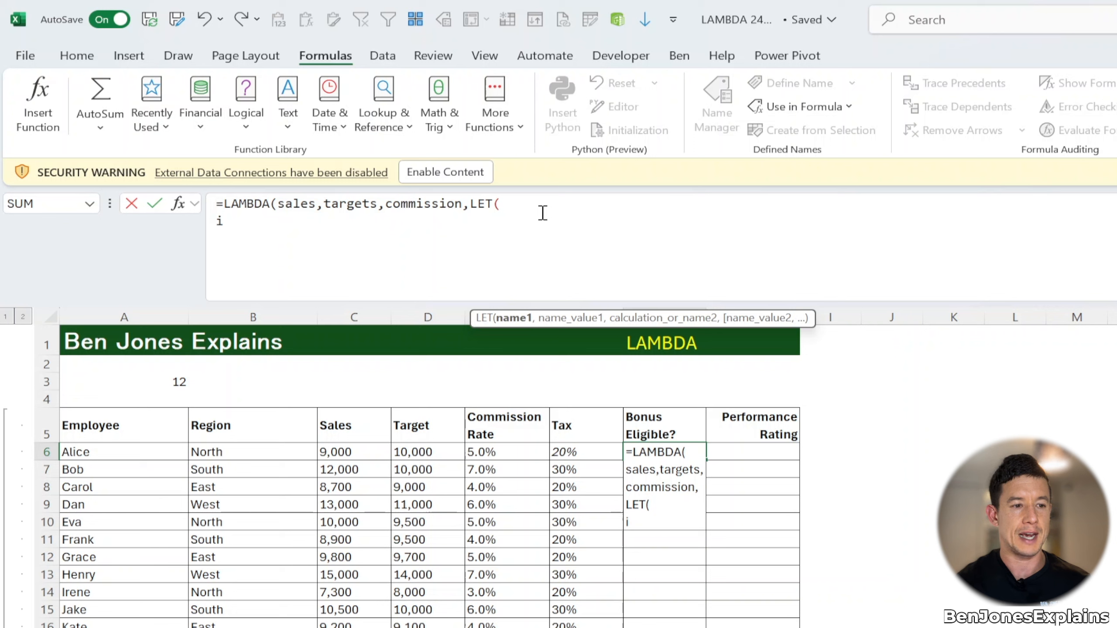
text(met)
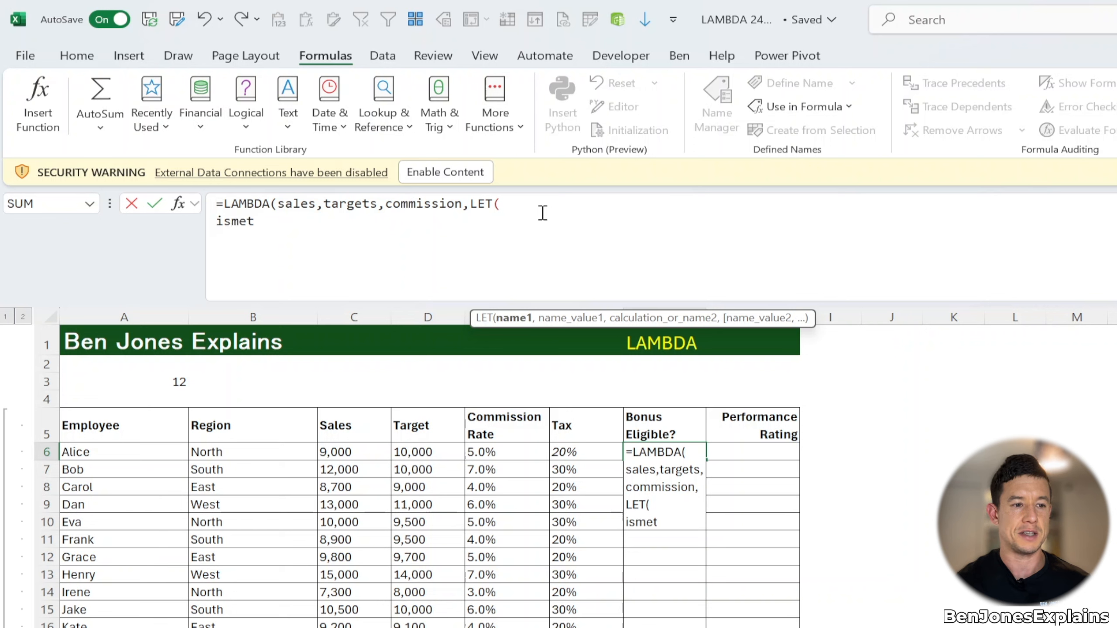
text(,)
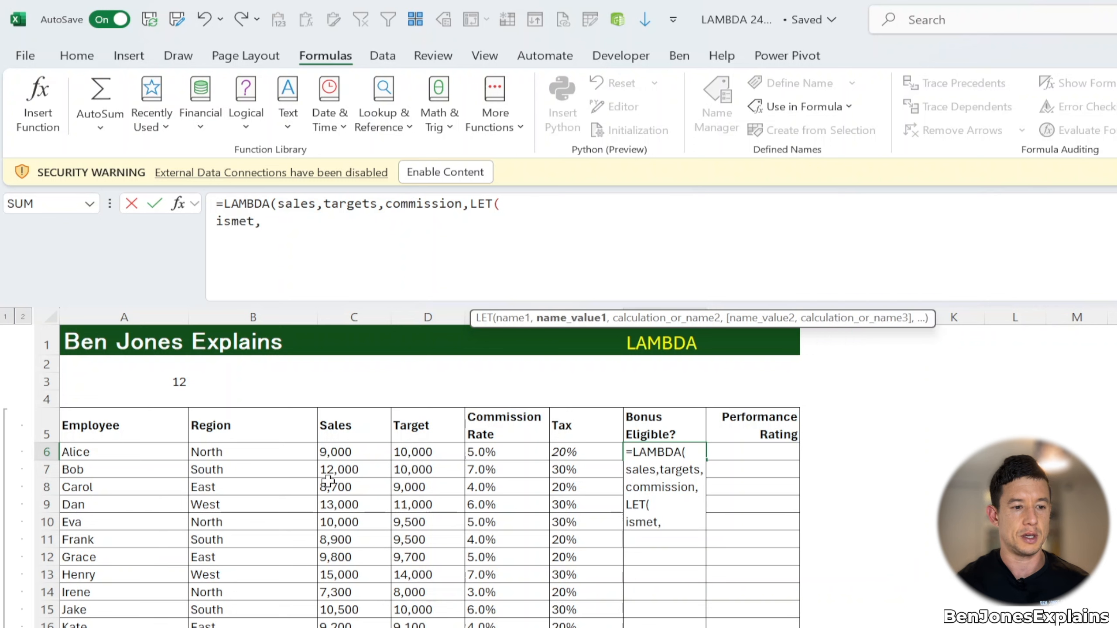
text( sales >=)
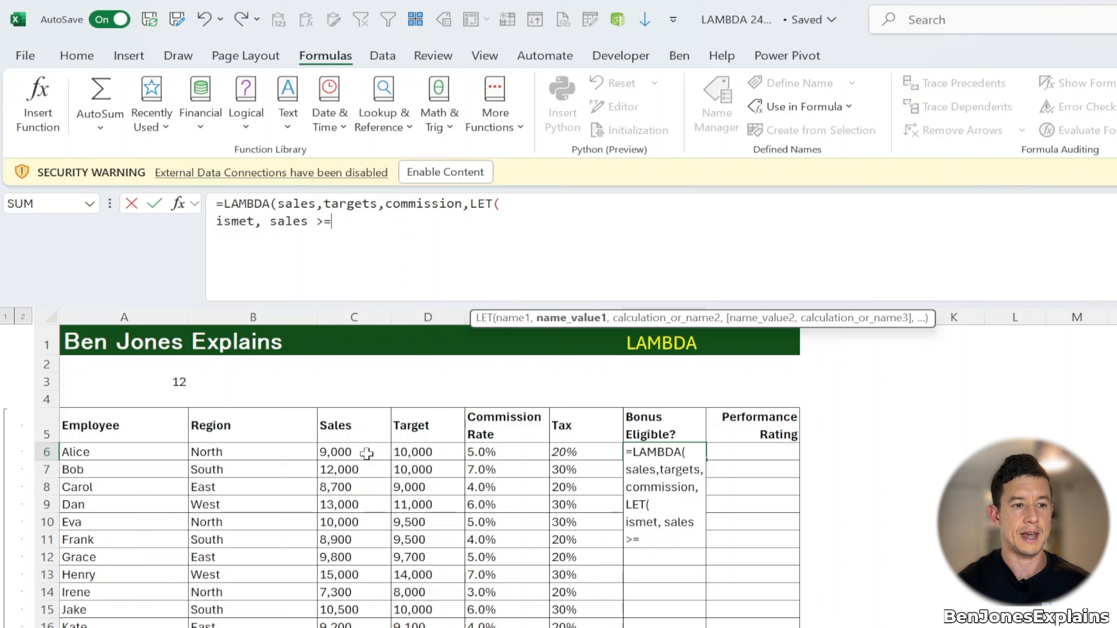
text( targets ,)
key(alt+Return)
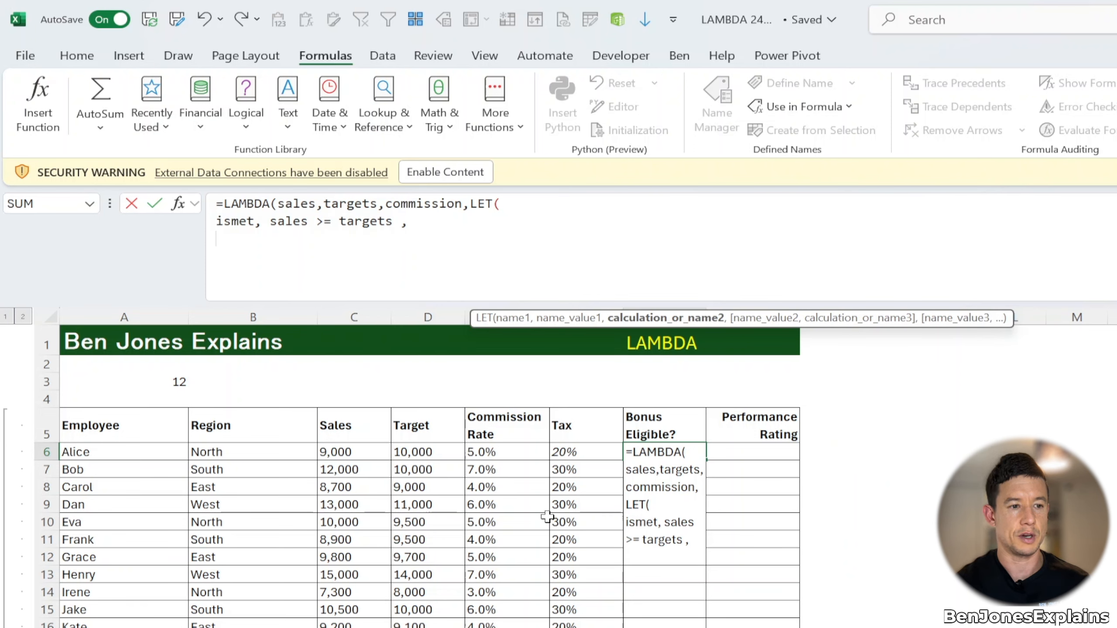
Step: Complete the LET with IF(ismet, sales * commission, 0), close both brackets and enter the formula in G6
text(IF(is)
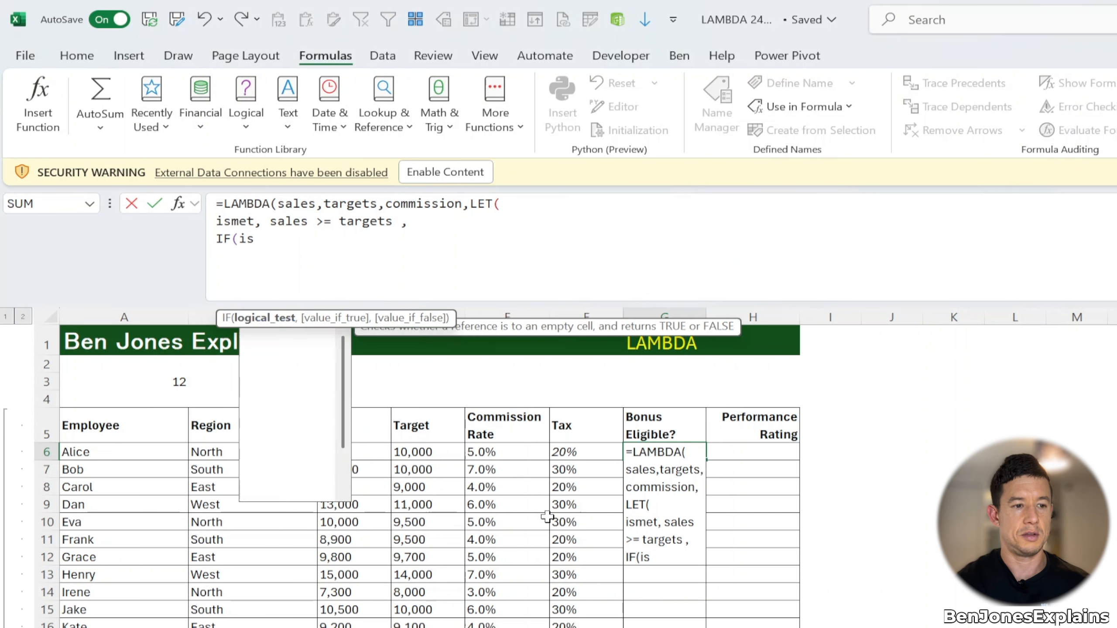
text(met,sal)
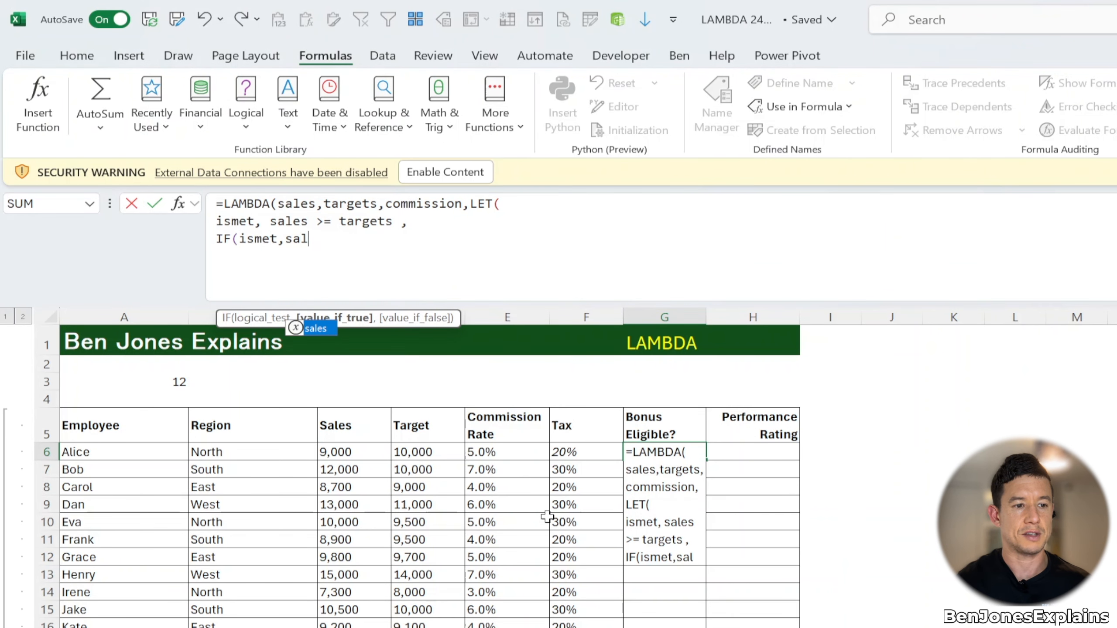
key(Tab)
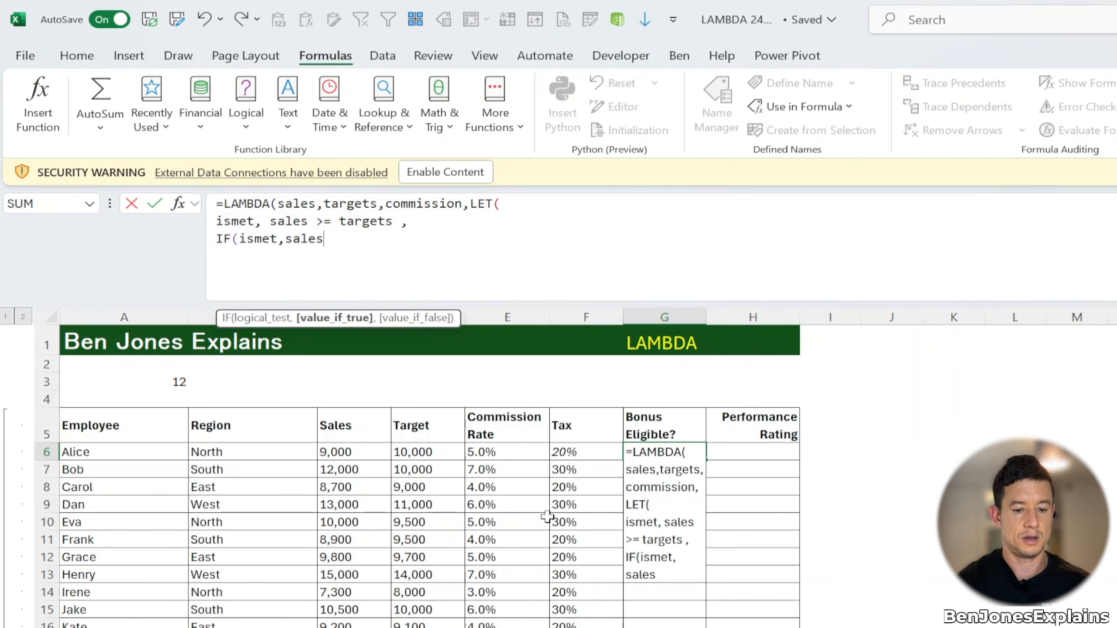
text(* )
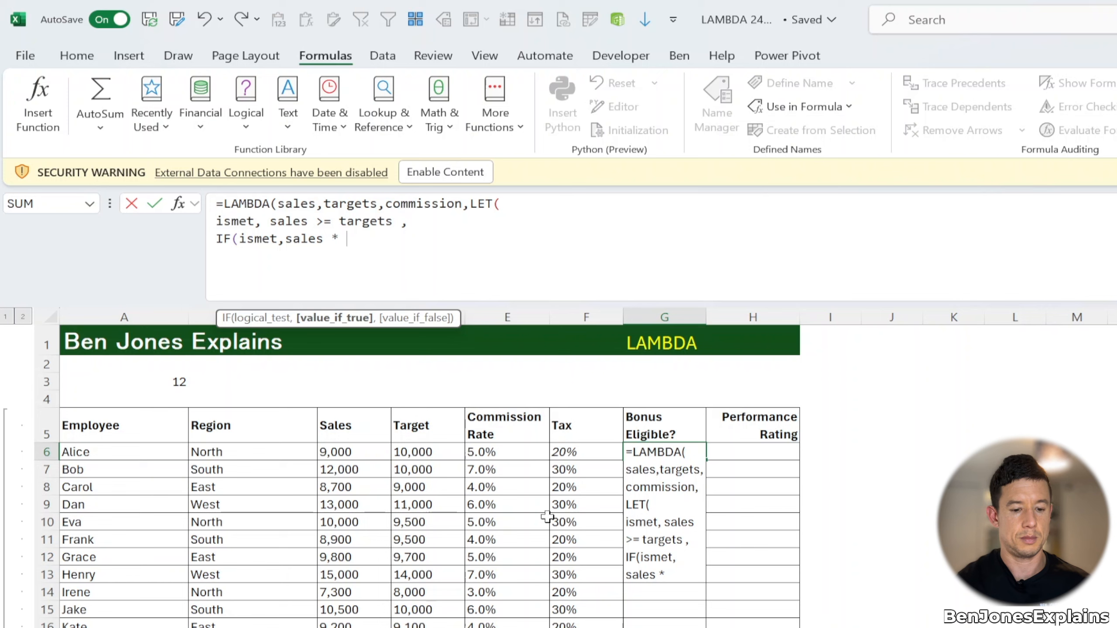
text(com)
key(Down)
key(Down)
key(Tab)
text(, 0)
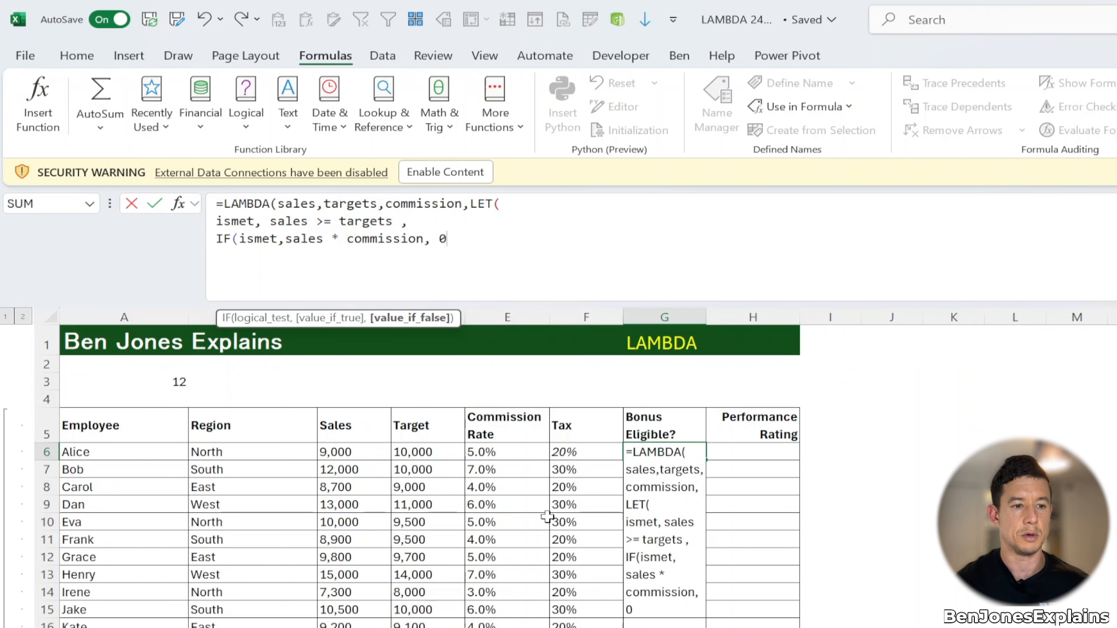
text())
key(alt+Return)
text()))
key(ctrl+Return)
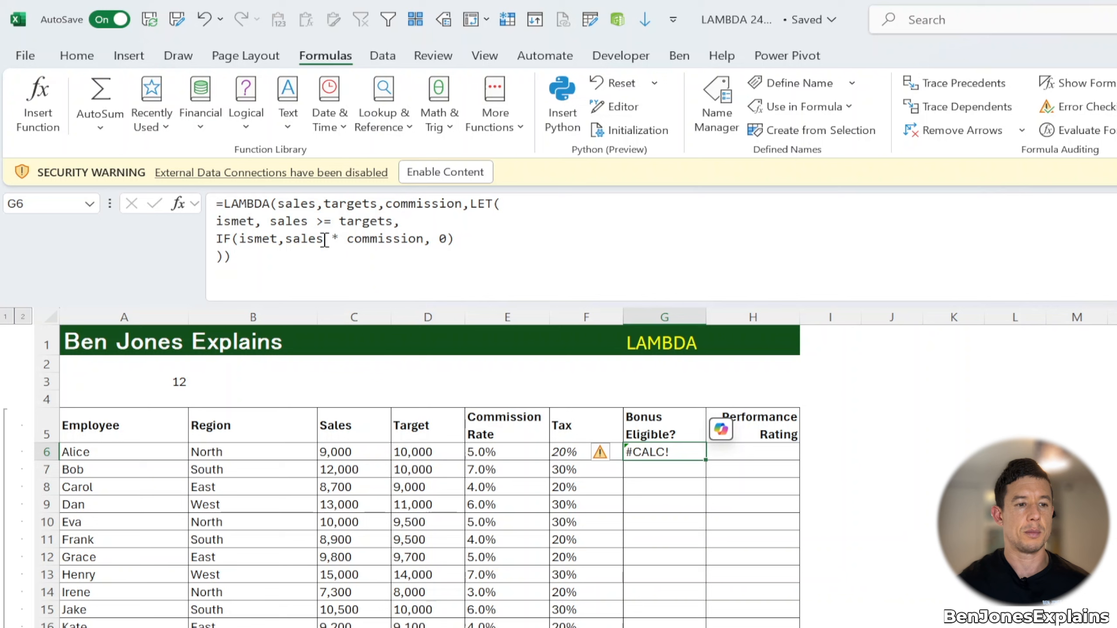
Step: Append the call arguments (C6,D6,E6) to G6's LAMBDA by picking Sales, Target and Commission Rate cells, and enter it
click(296, 257)
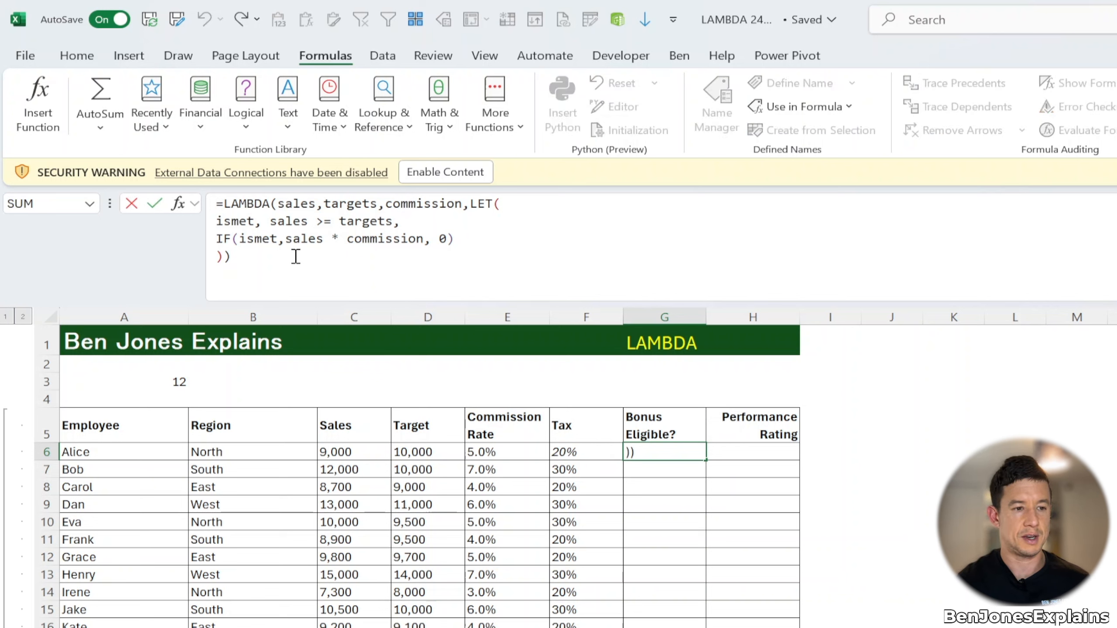
text(()
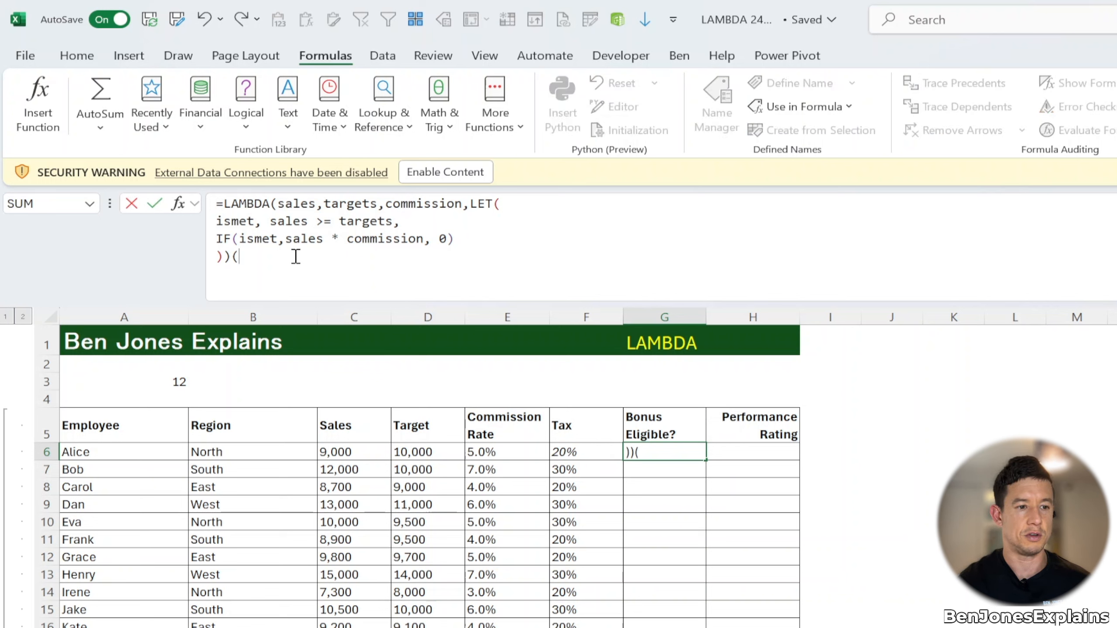
click(377, 449)
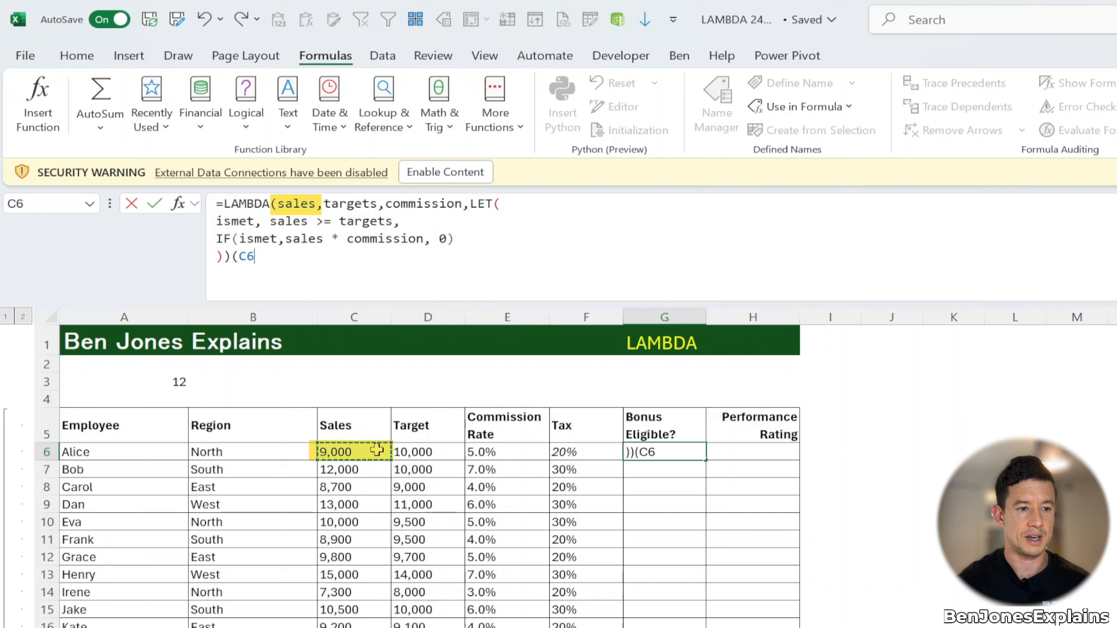
text(,)
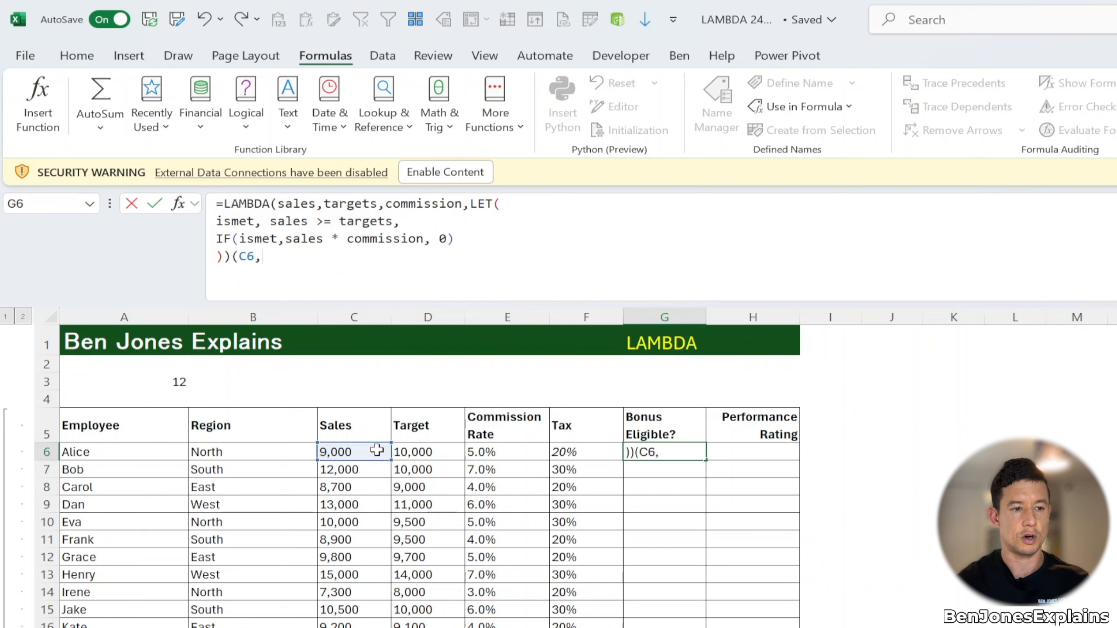
click(423, 454)
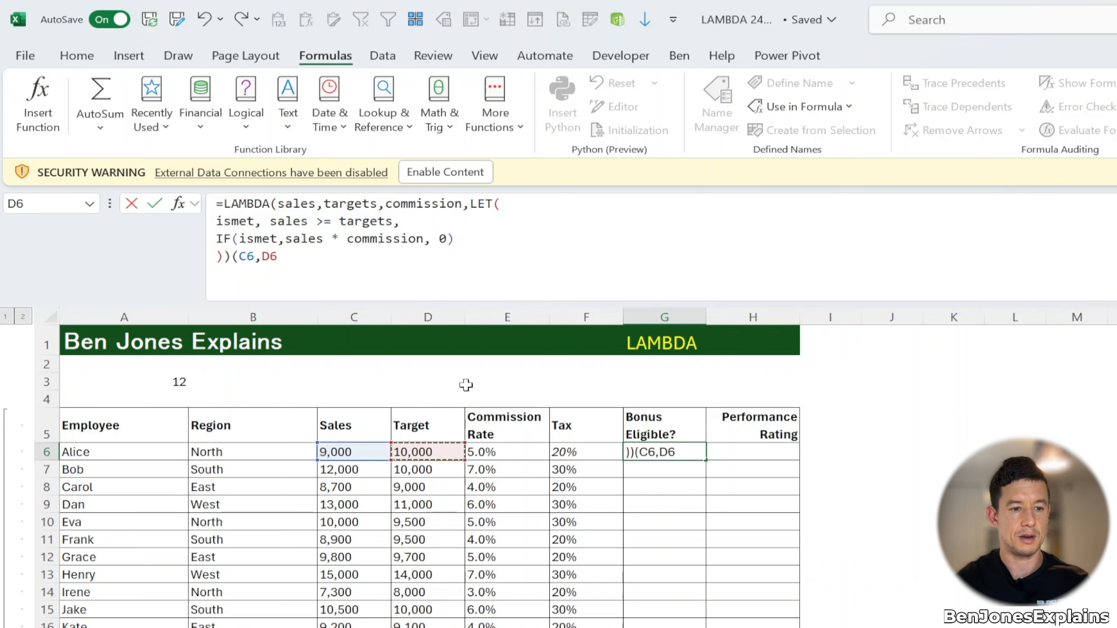
text(,)
click(502, 451)
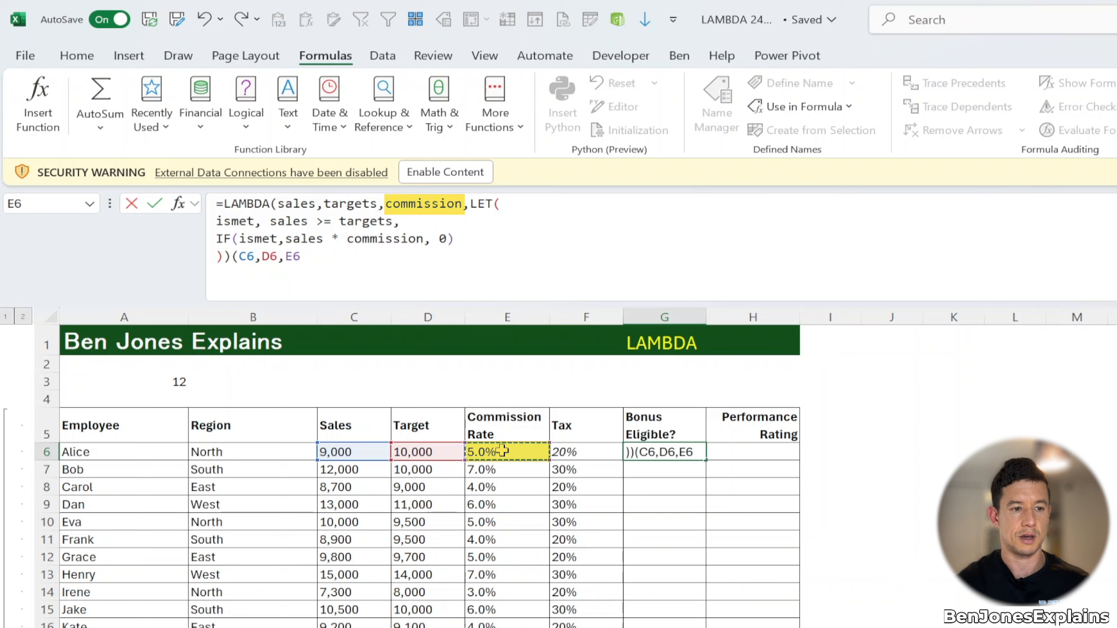
text())
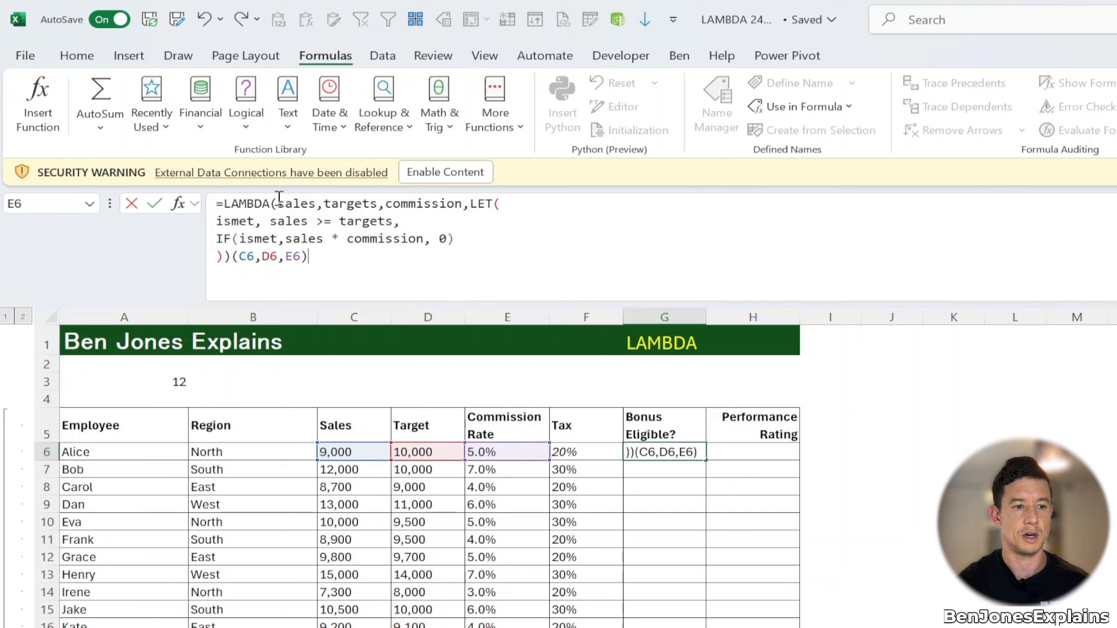
key(Return)
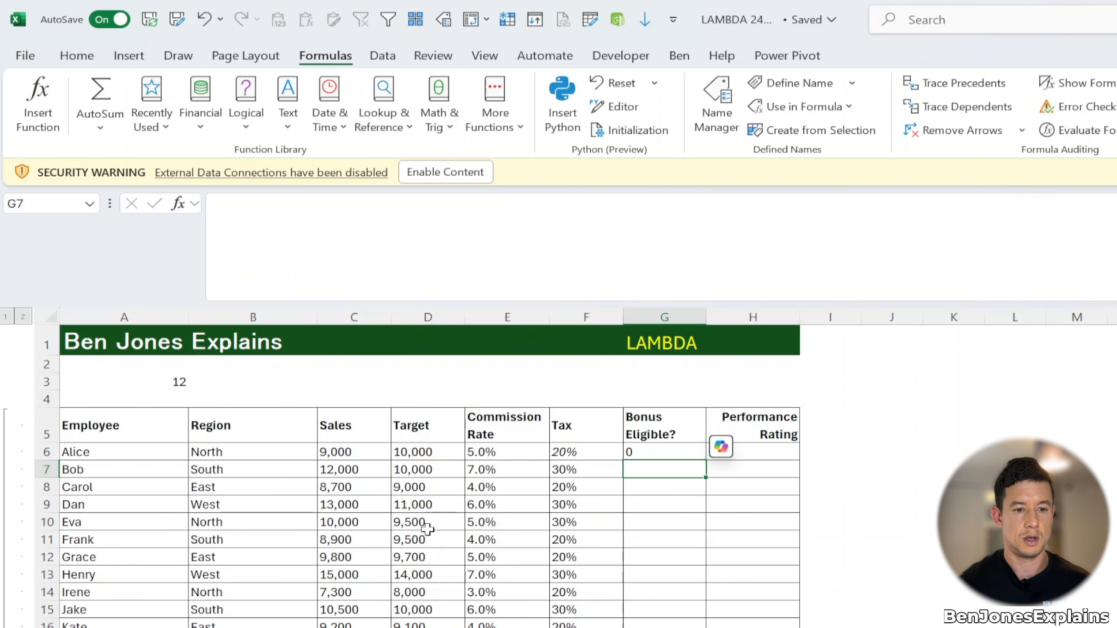
Step: Change Alice's sales in C6 to 10001 to test the bonus formula
key(Up)
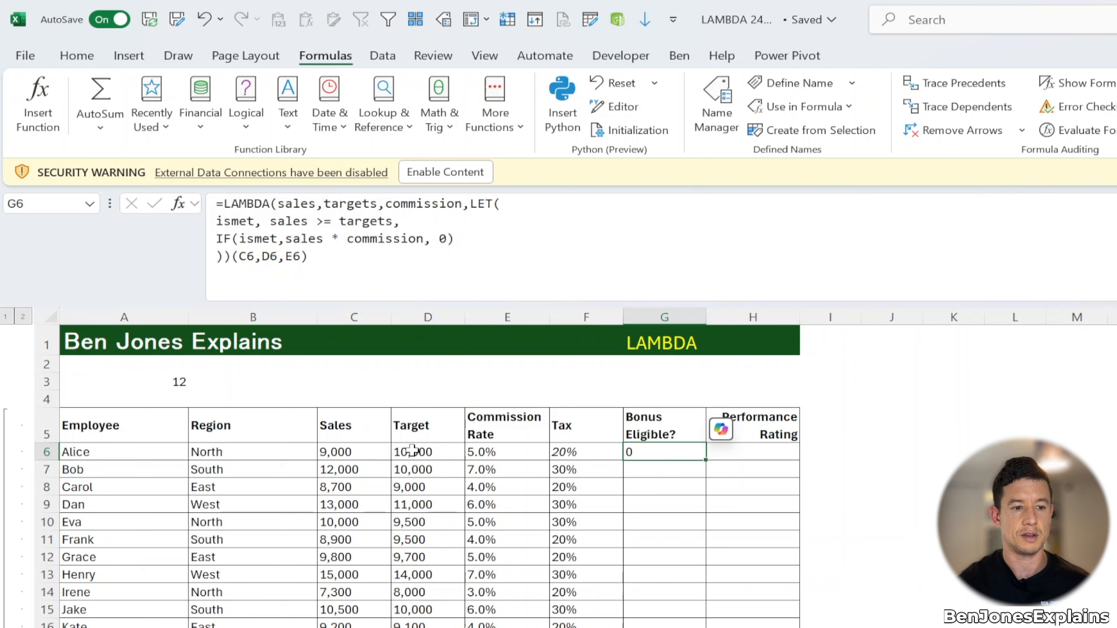
click(374, 451)
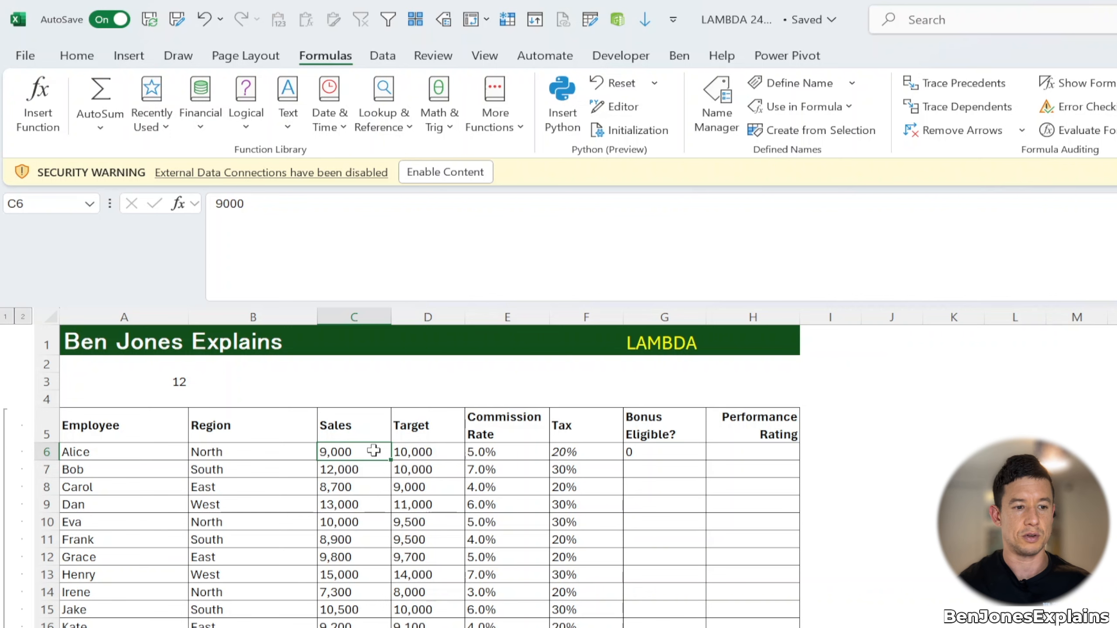
text(10001)
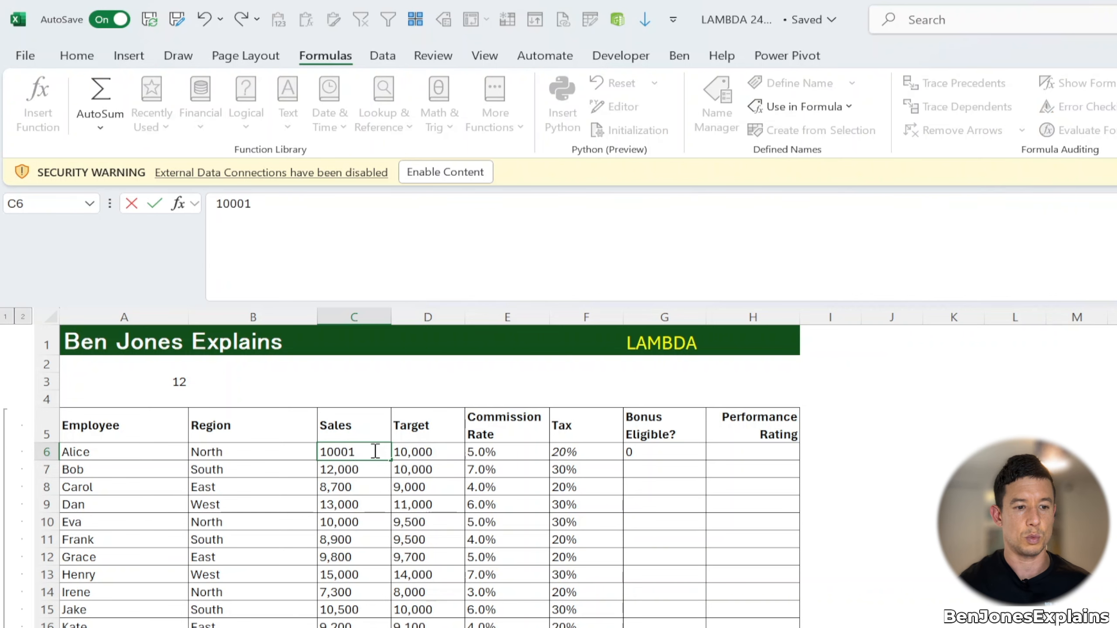
key(Return)
Step: Select and copy the complete LAMBDA formula text from G6's formula bar
click(374, 451)
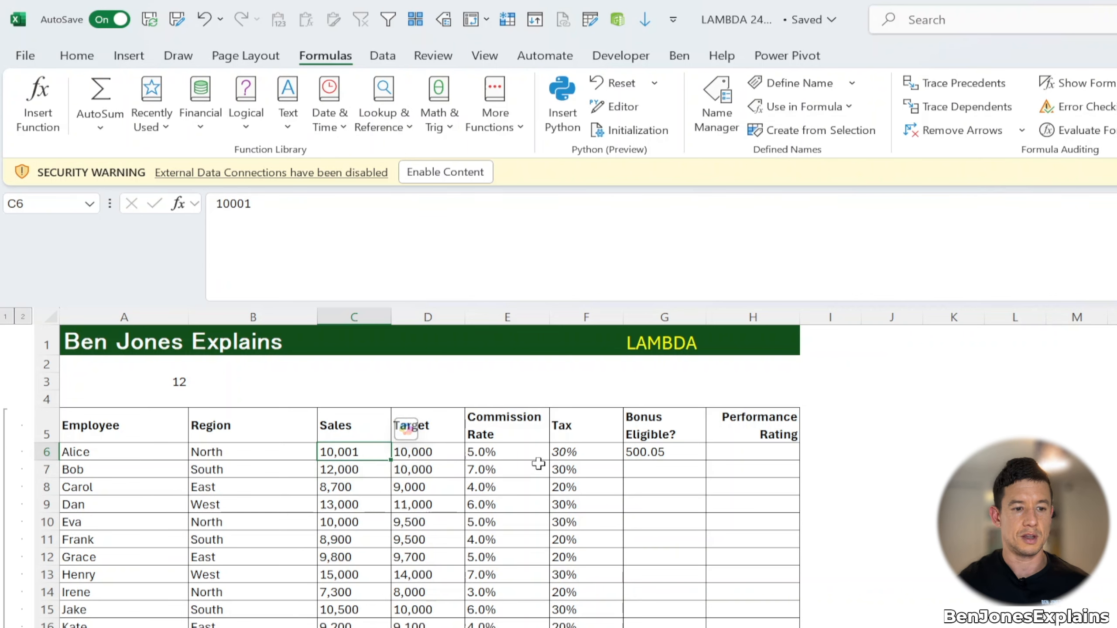
click(674, 451)
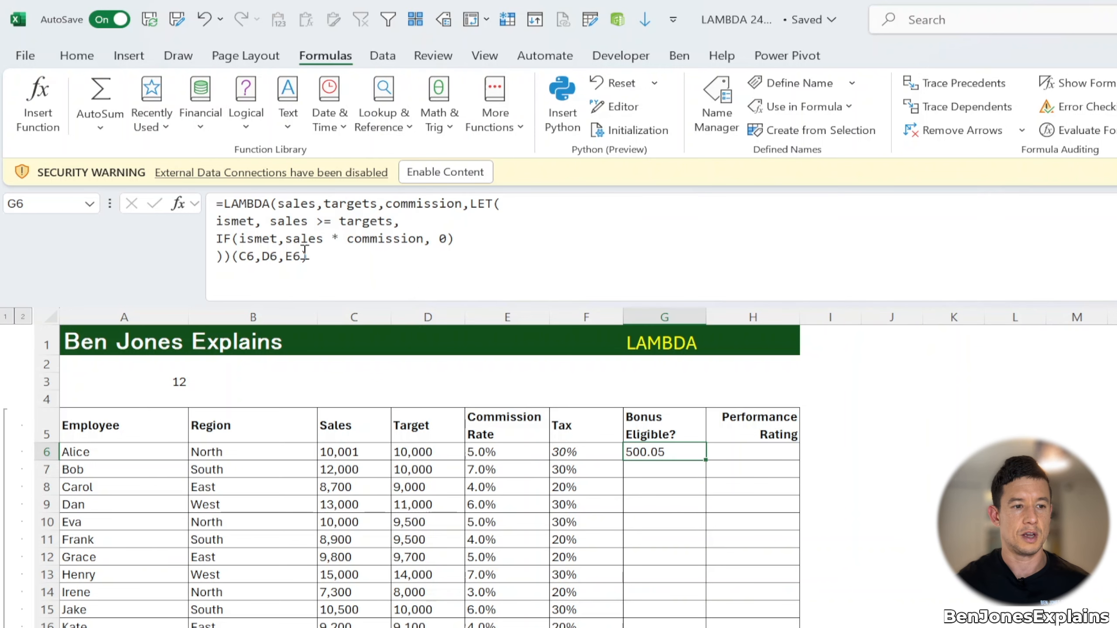
drag(316, 254, 149, 171)
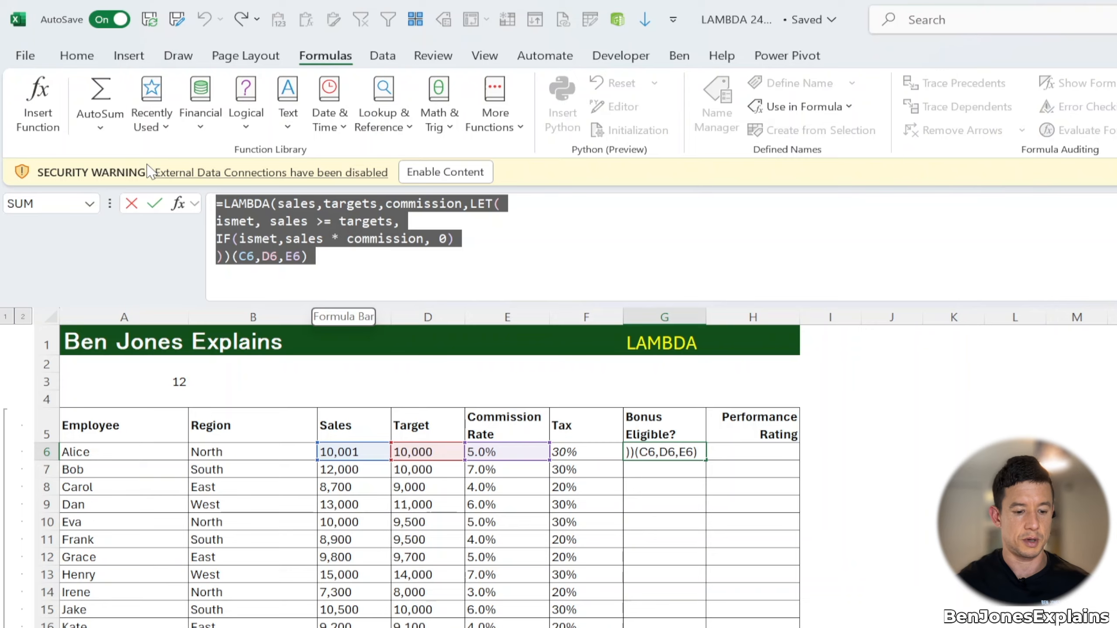
key(Return)
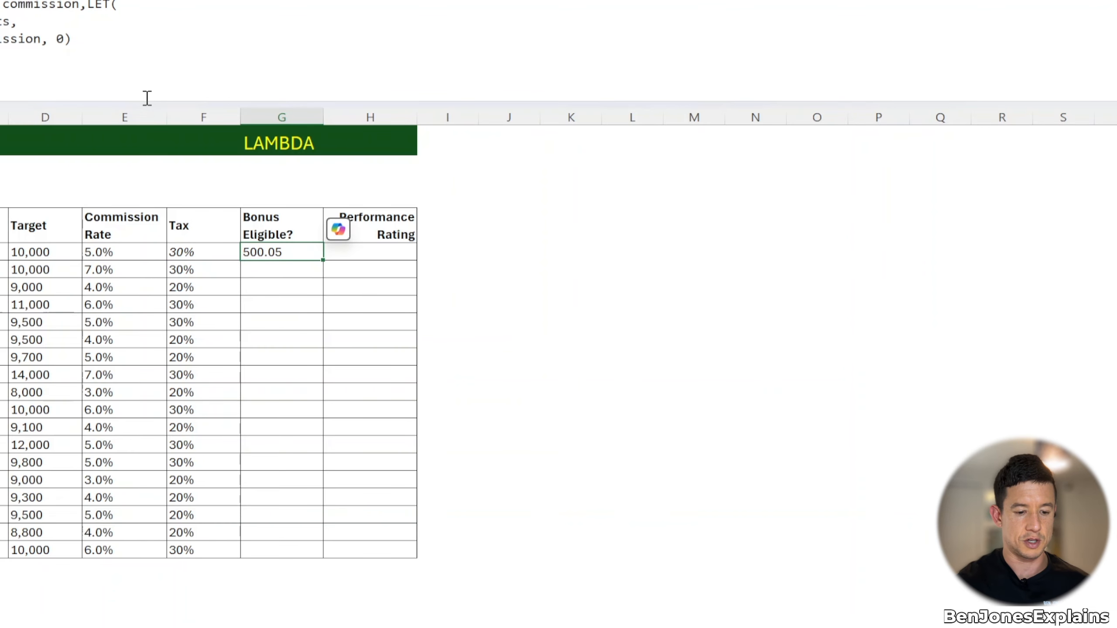
Step: Define a new workbook name whose reference is the pasted LAMBDA, removing the trailing (C6,D6,E6) call arguments
key(ctrl+F3)
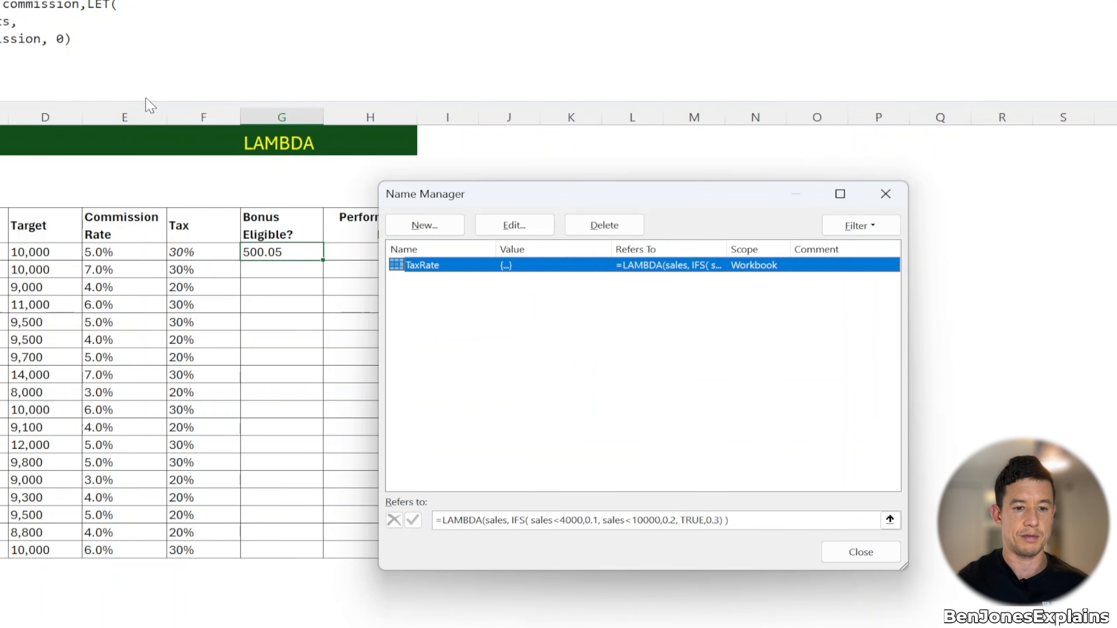
click(416, 233)
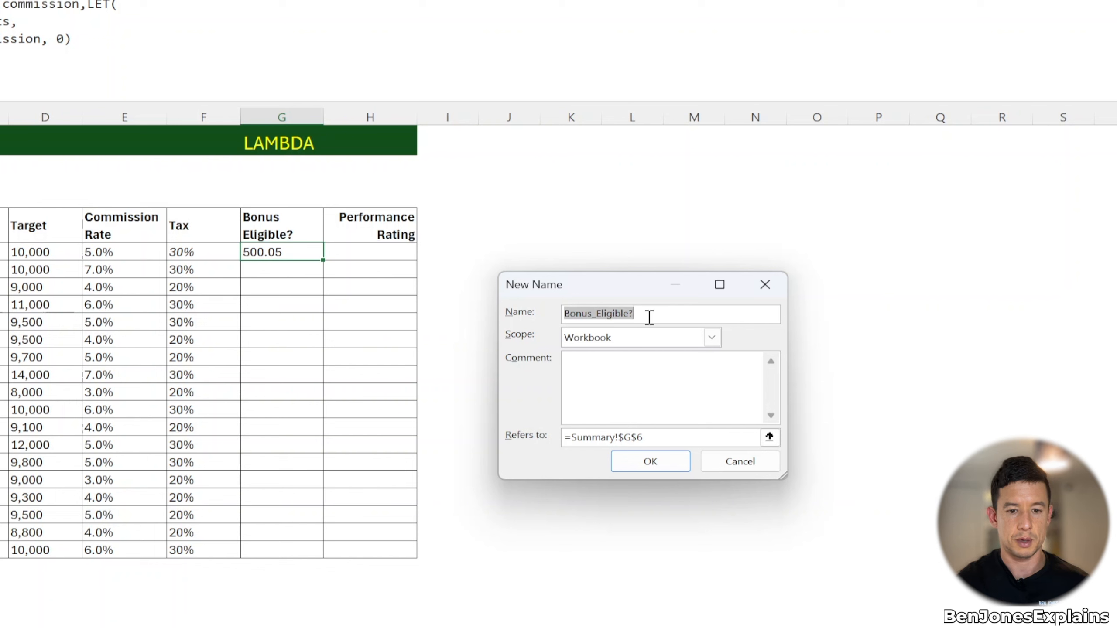
drag(660, 438, 488, 433)
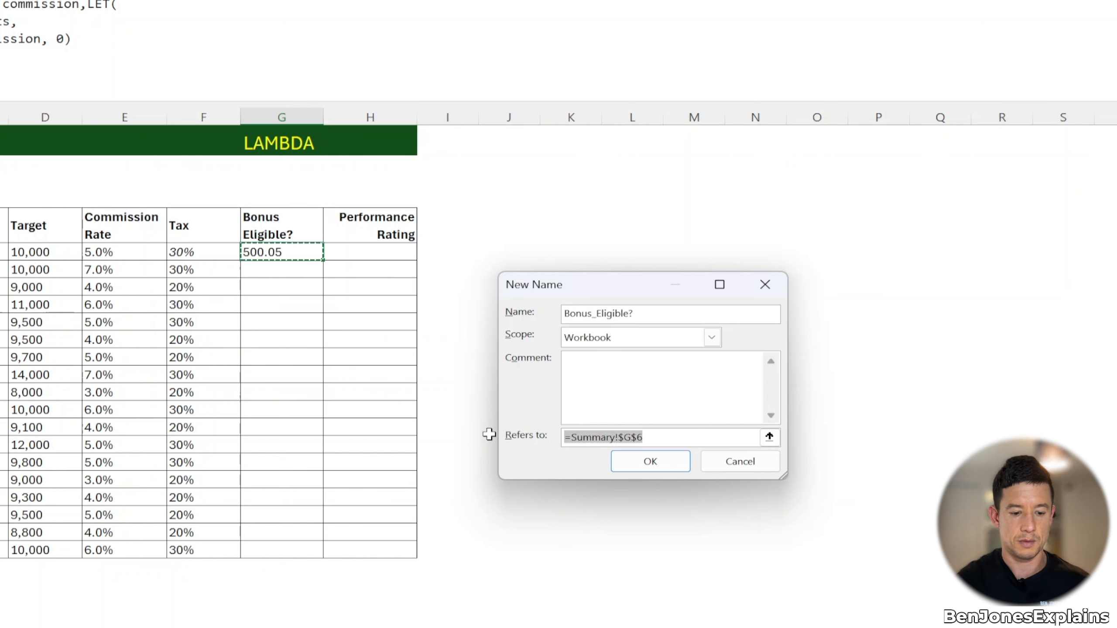
key(ctrl+v)
drag(667, 438, 709, 438)
key(BackSpace)
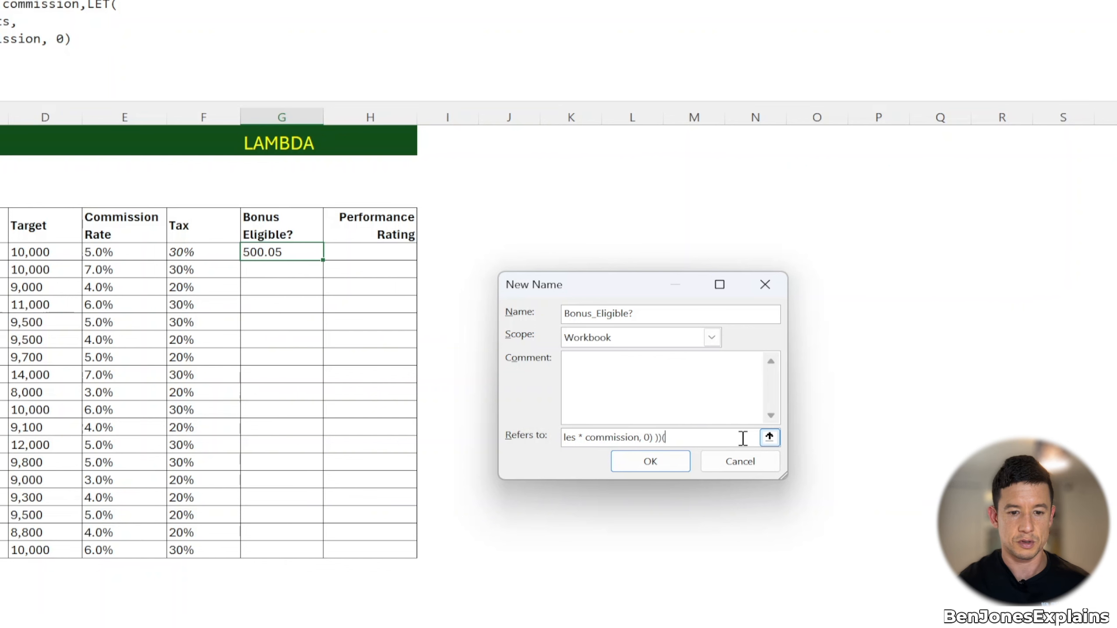
click(659, 462)
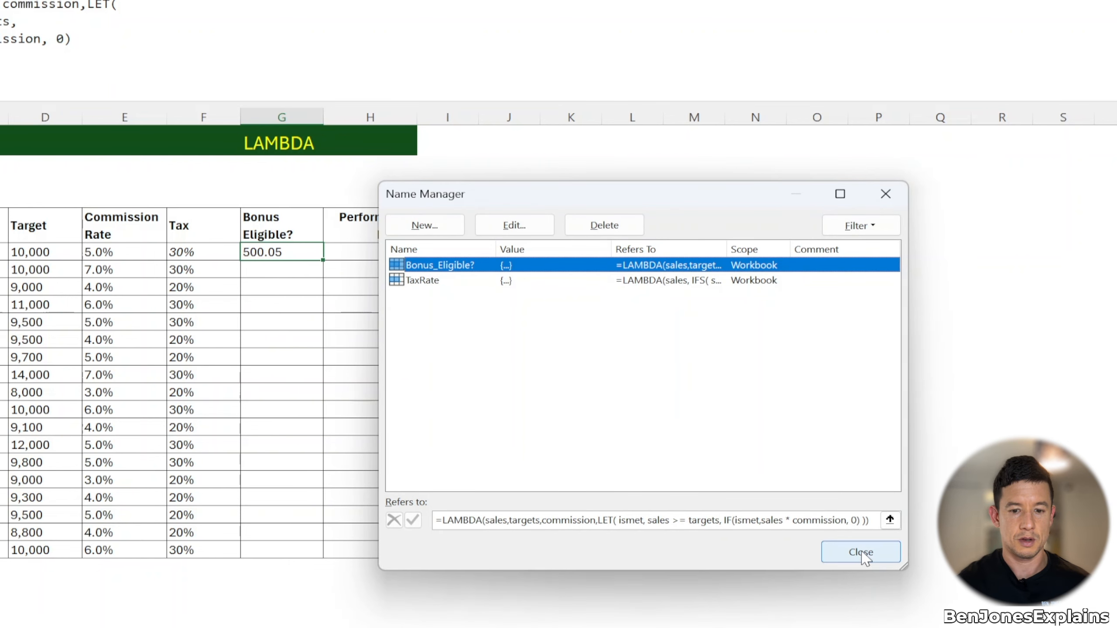
click(863, 556)
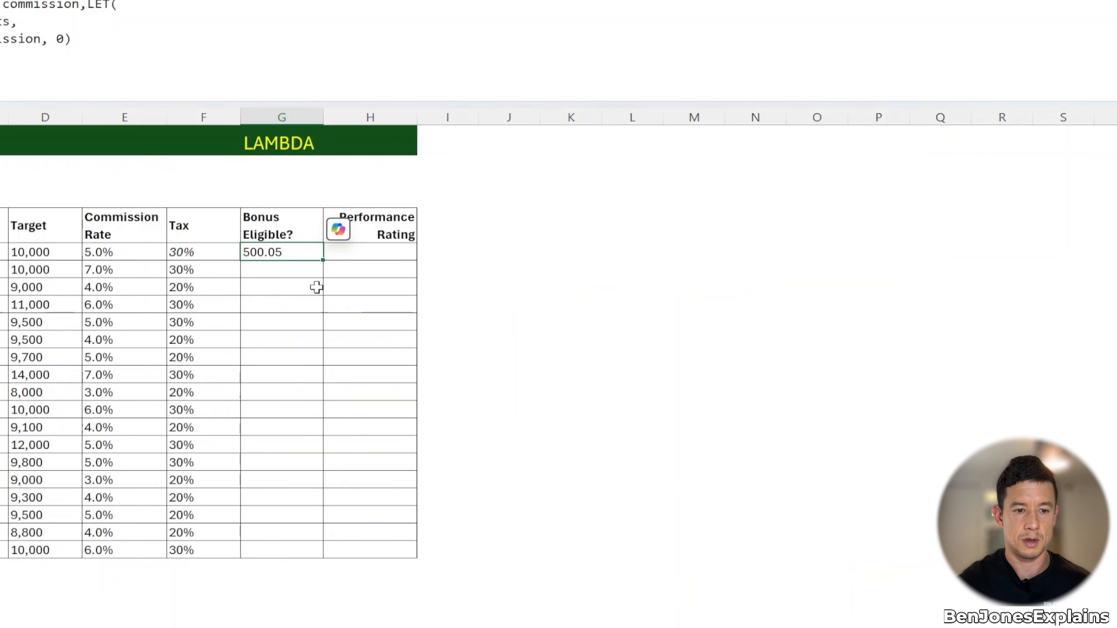
Step: In G7, call the named Bonus_Eligible? function with Bob's Sales, Target and Commission Rate cells C7, D7, E7
click(295, 267)
text(=bo)
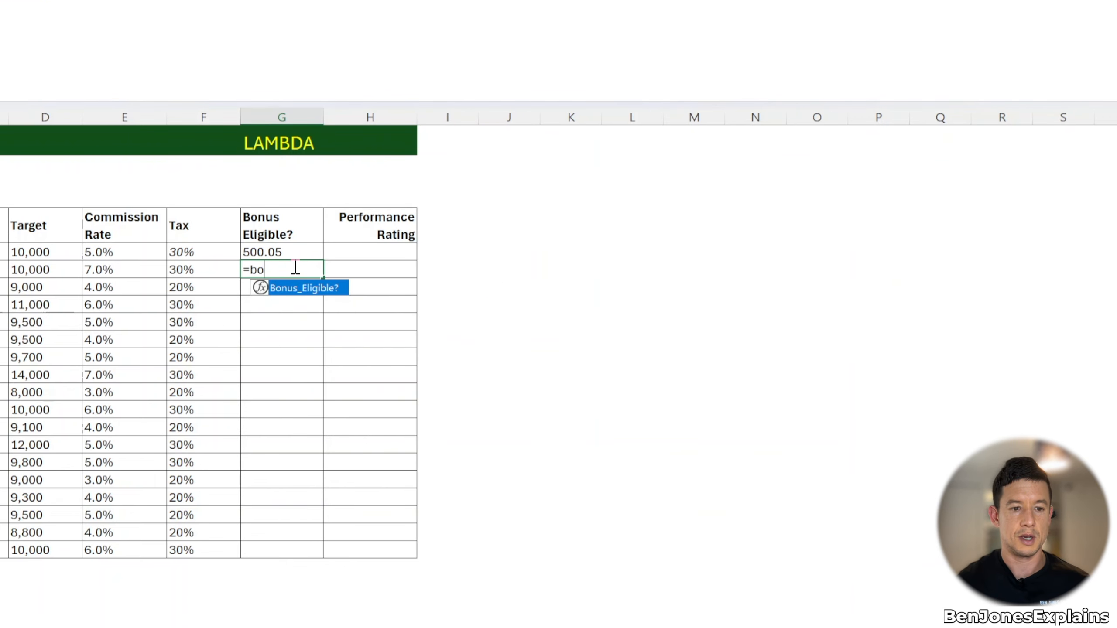
double_click(323, 292)
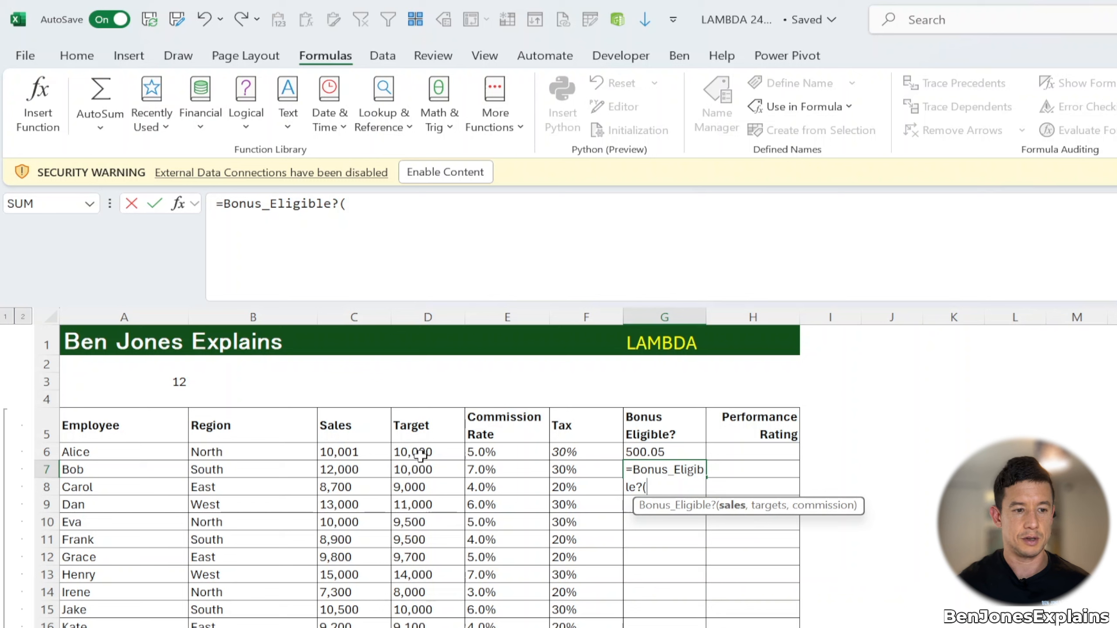
click(373, 468)
text(,)
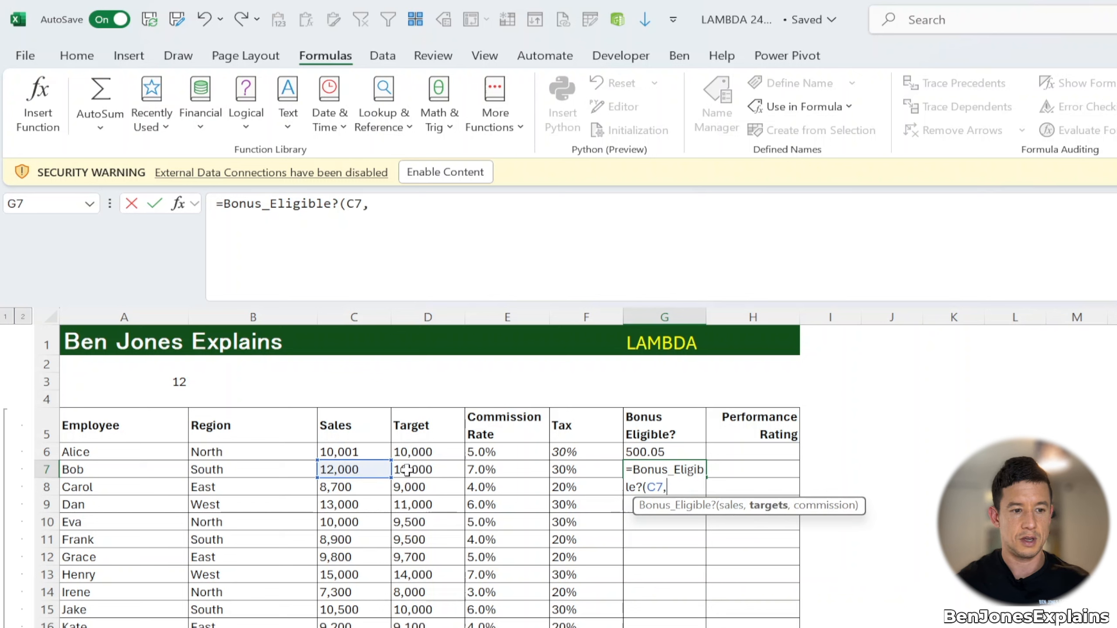
click(407, 470)
text(,)
click(504, 468)
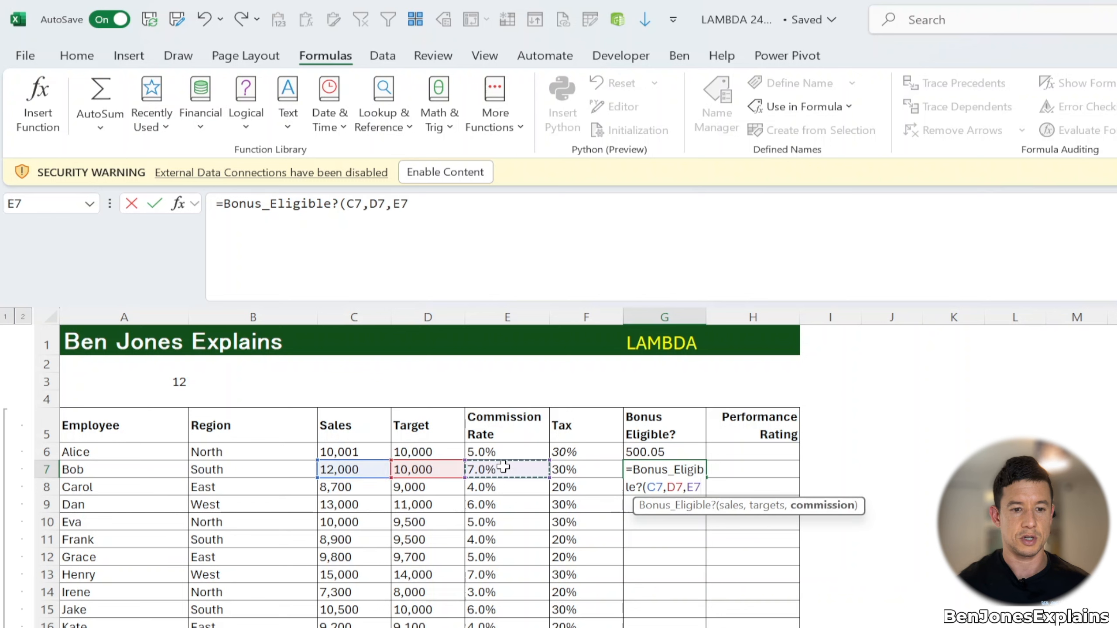
text())
key(Return)
Step: Copy G7's Bonus_Eligible? formula down the Bonus Eligible column and compare it with G6's formula
key(Up)
key(ctrl+c)
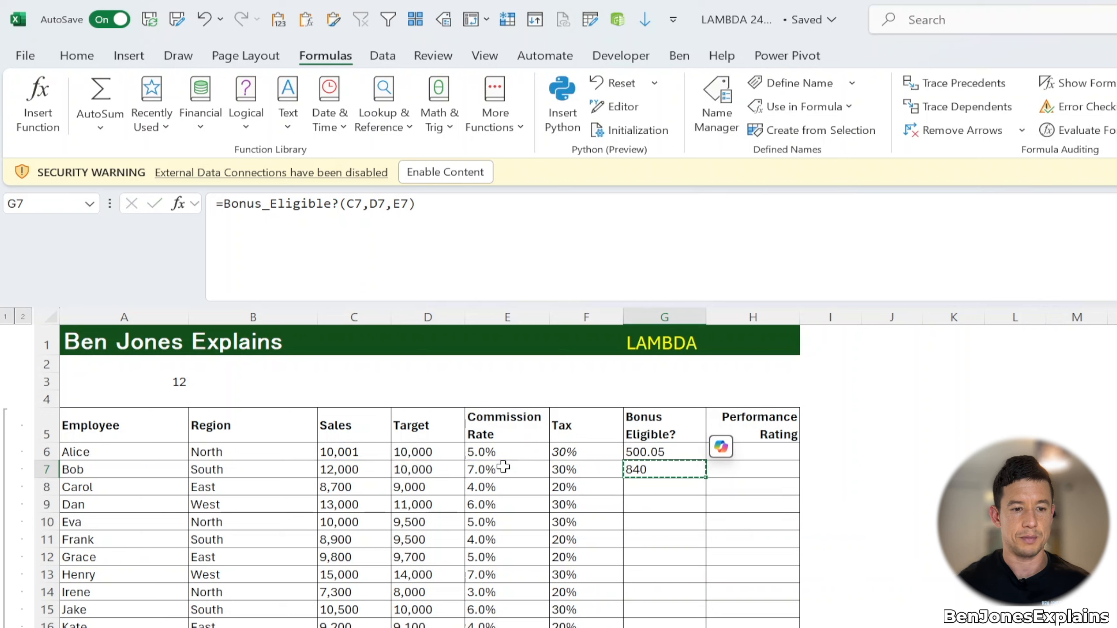
double_click(706, 477)
click(686, 469)
key(Up)
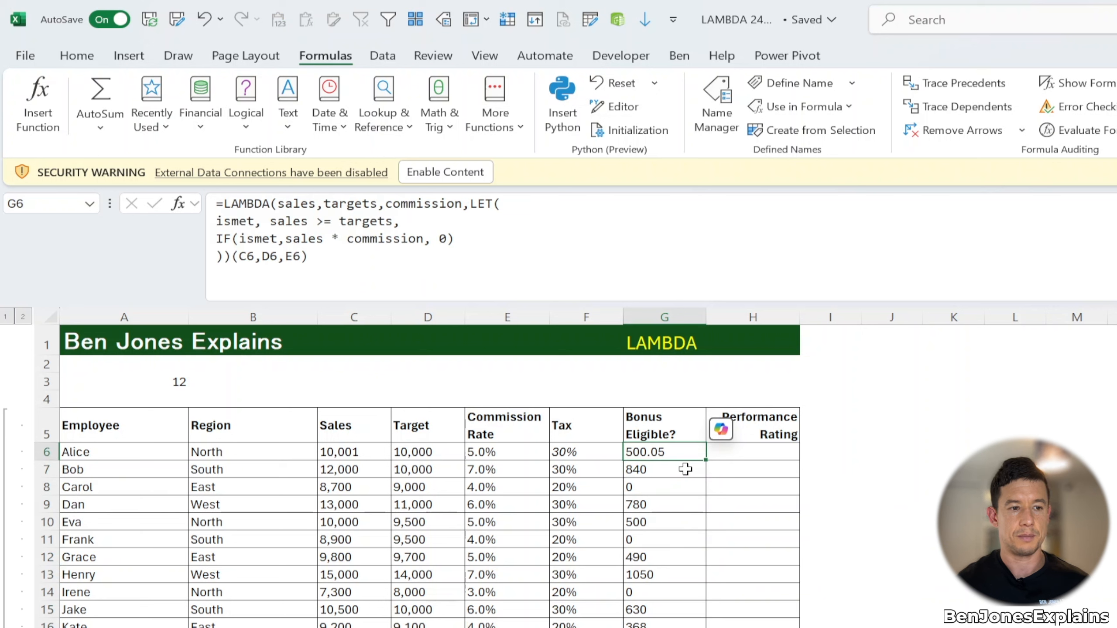
click(686, 469)
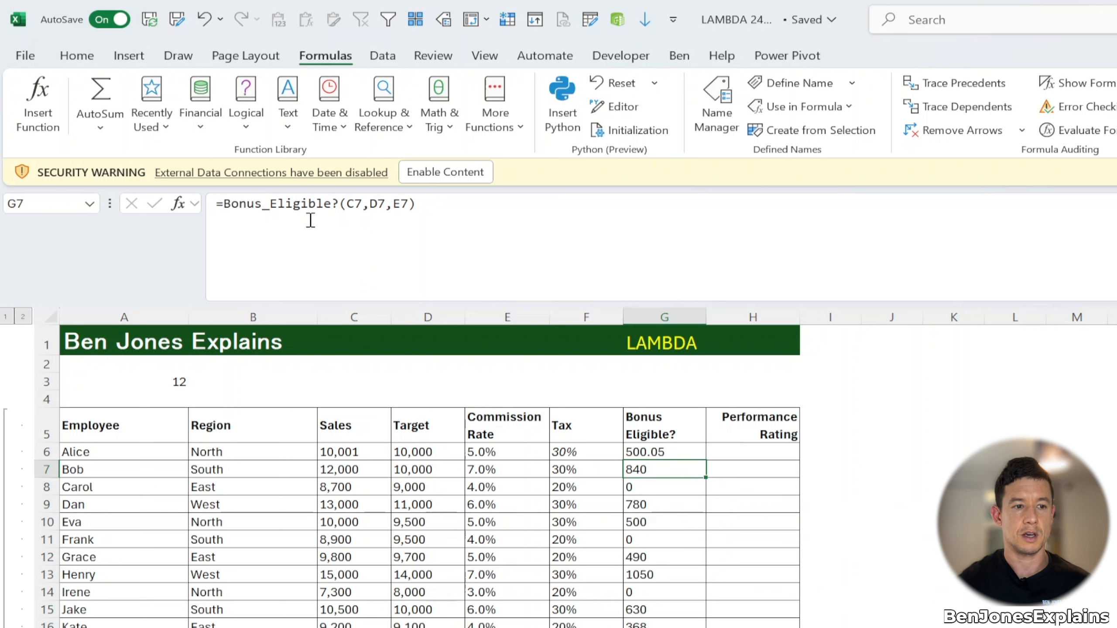